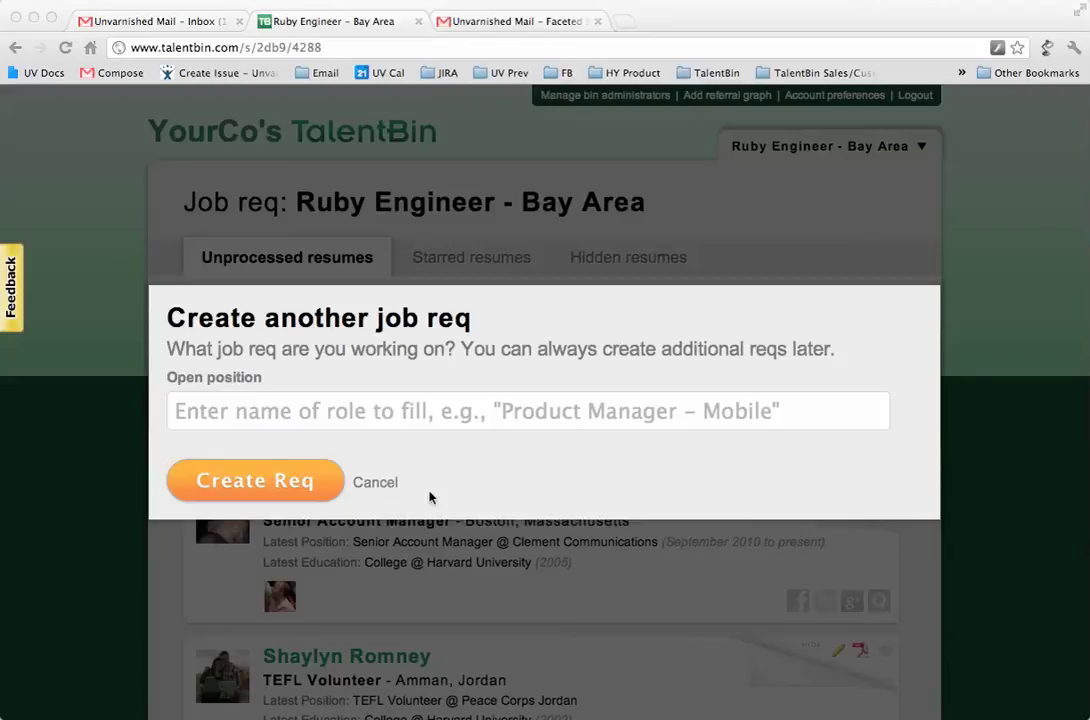
Enter 'Ruby and Sinatra Engineer - Bay Area' as the open position and create the req
{"action": "left_click", "coordinate": [241, 414]}
{"action": "type", "text": "Ruby and Si"}
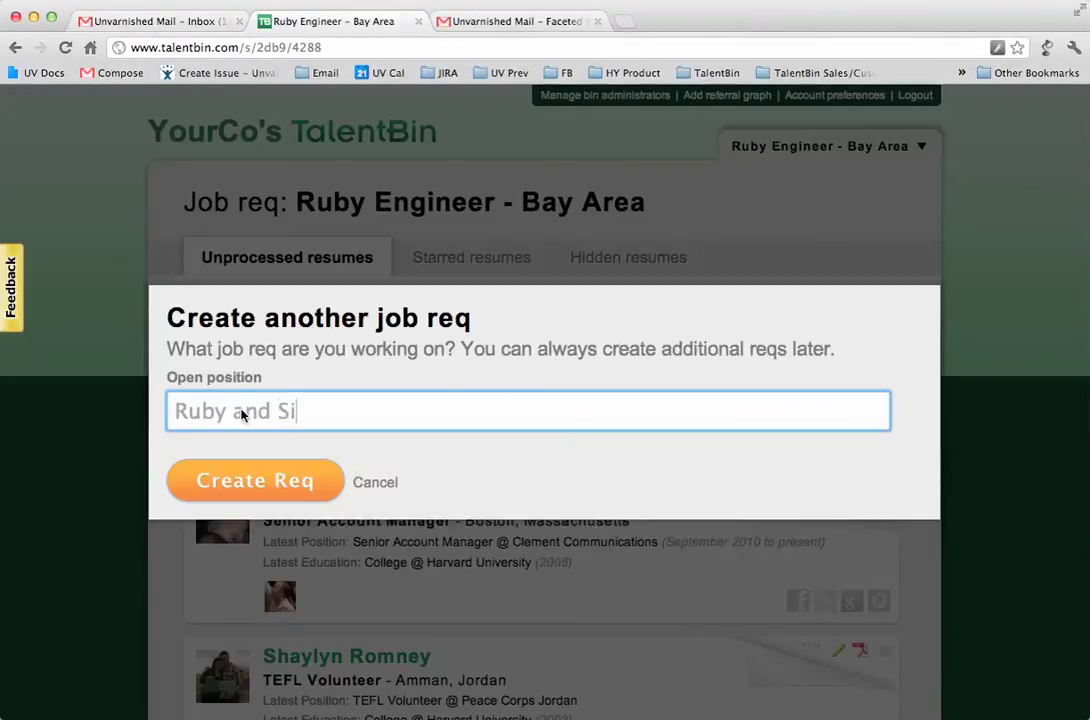
{"action": "type", "text": "natra - Bay Area"}
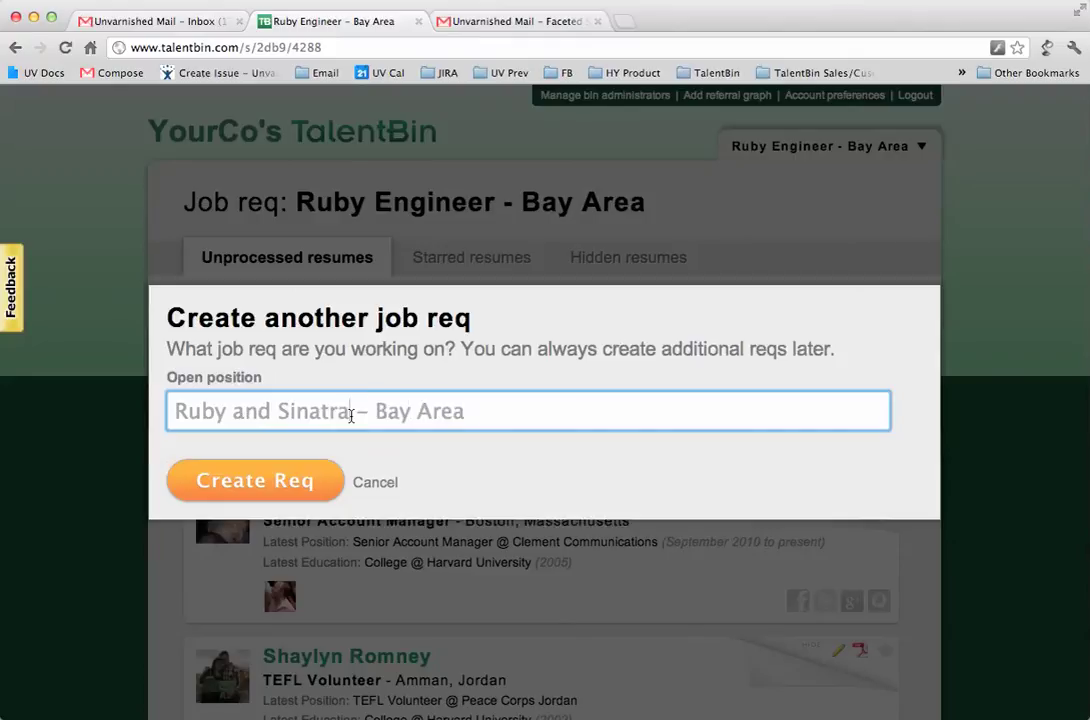
{"action": "type", "text": "Engineer"}
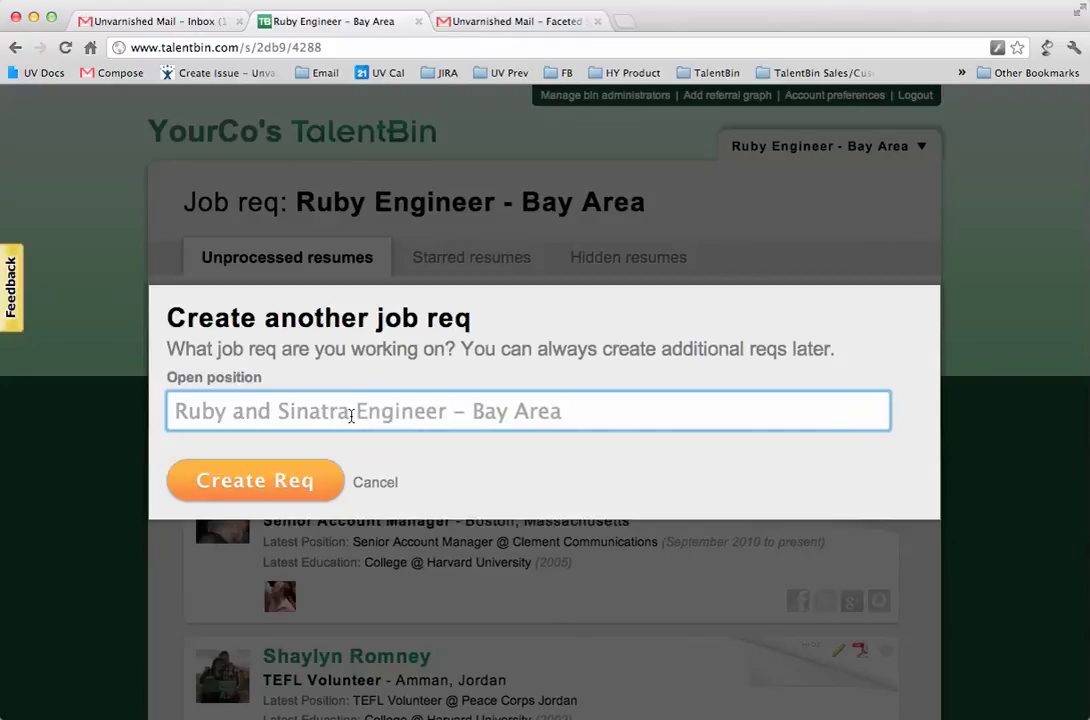
{"action": "left_click", "coordinate": [295, 482]}
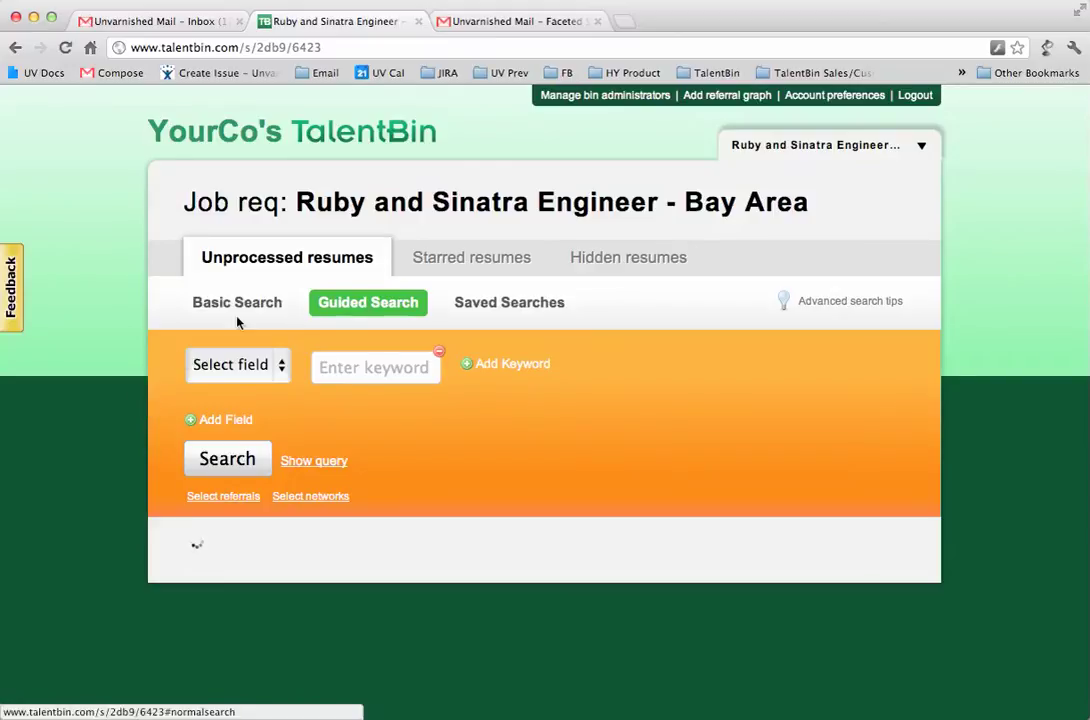
Set the first Guided Search criterion's field to Skill
{"action": "left_click", "coordinate": [254, 367]}
{"action": "left_click", "coordinate": [340, 367]}
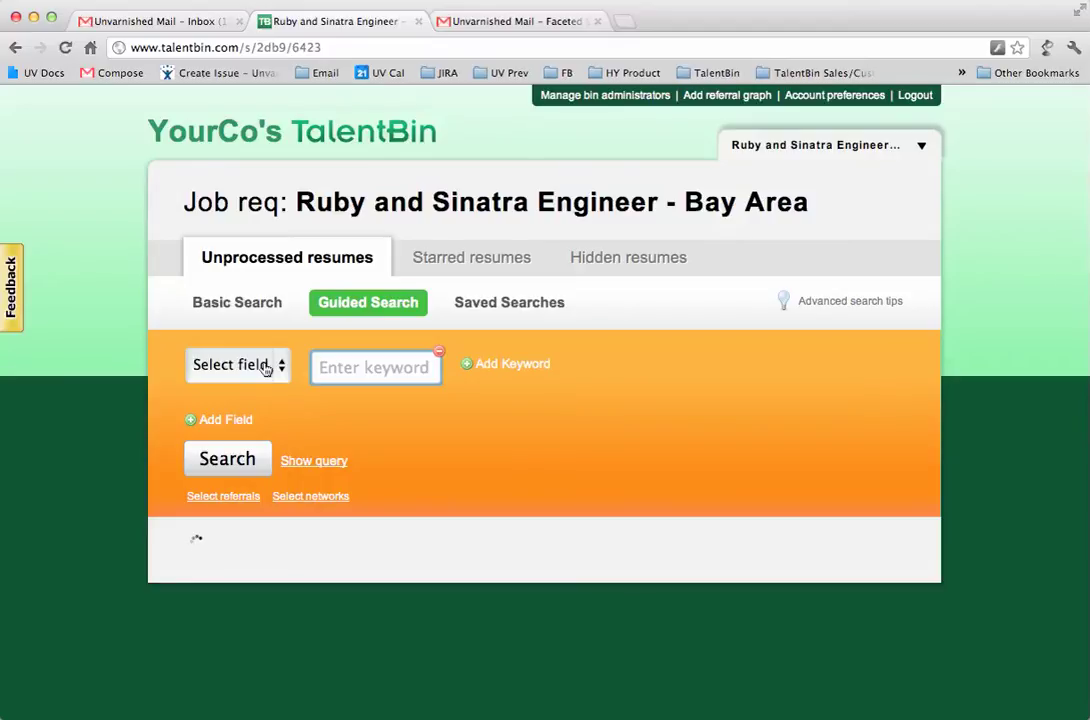
{"action": "left_click", "coordinate": [266, 366]}
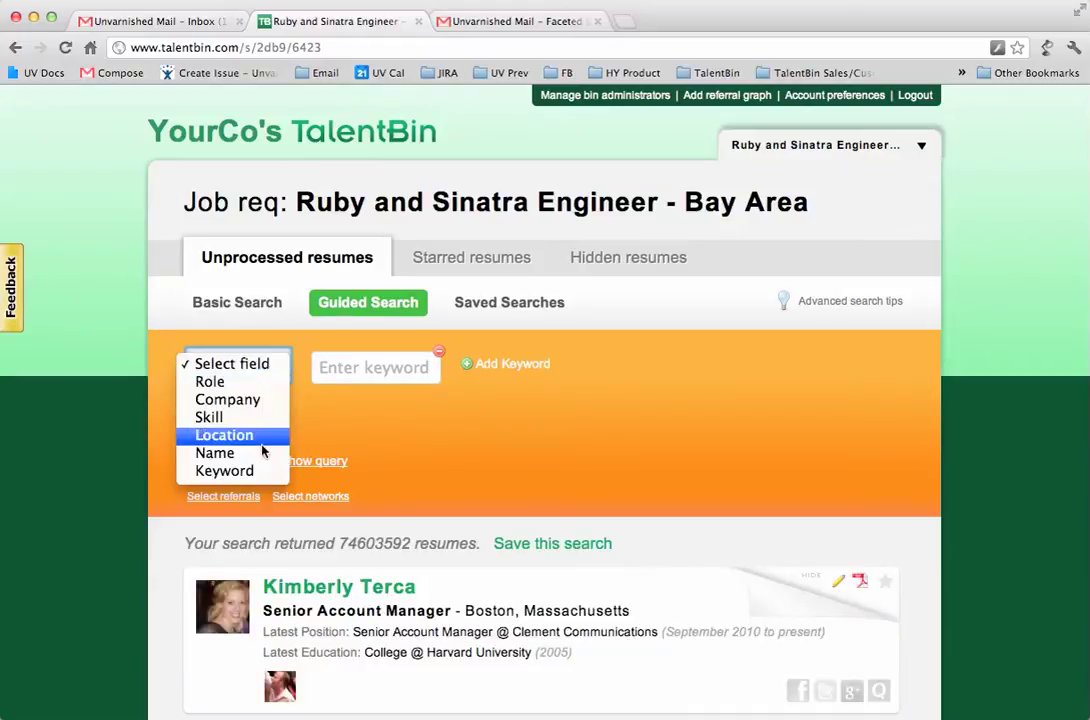
{"action": "left_click", "coordinate": [255, 365]}
{"action": "left_click", "coordinate": [255, 370]}
{"action": "left_click", "coordinate": [250, 417]}
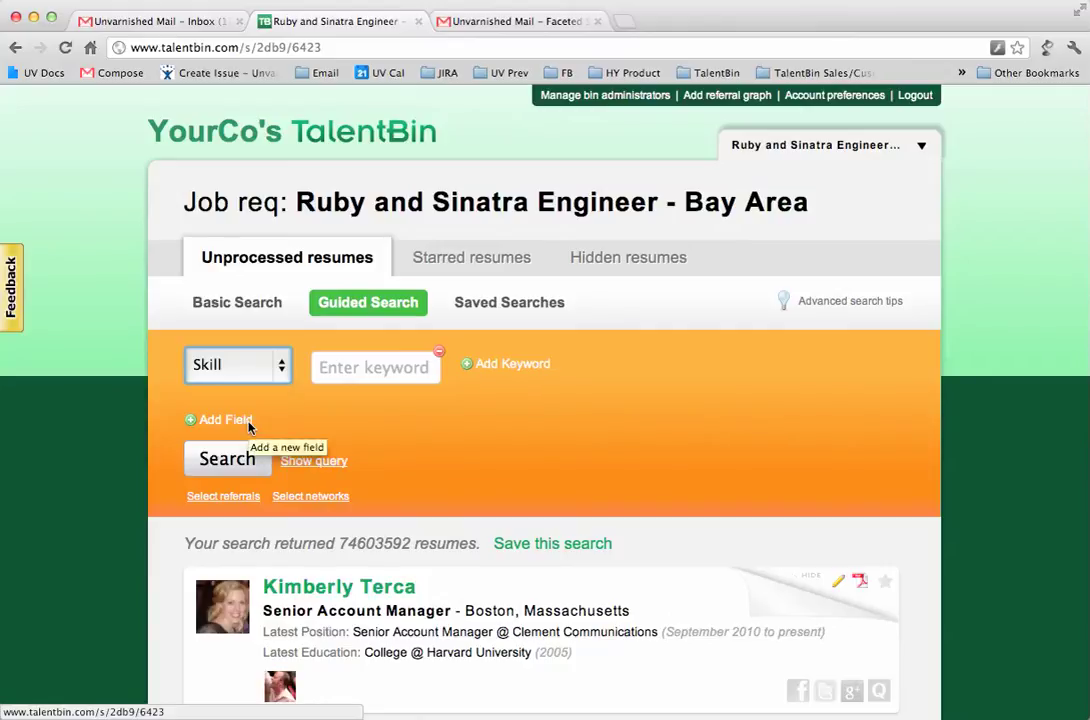
Add Ruby on Rails, ROR and Ruby as Skill keywords
{"action": "left_click", "coordinate": [133, 411]}
{"action": "left_click", "coordinate": [367, 379]}
{"action": "type", "text": "ruby"}
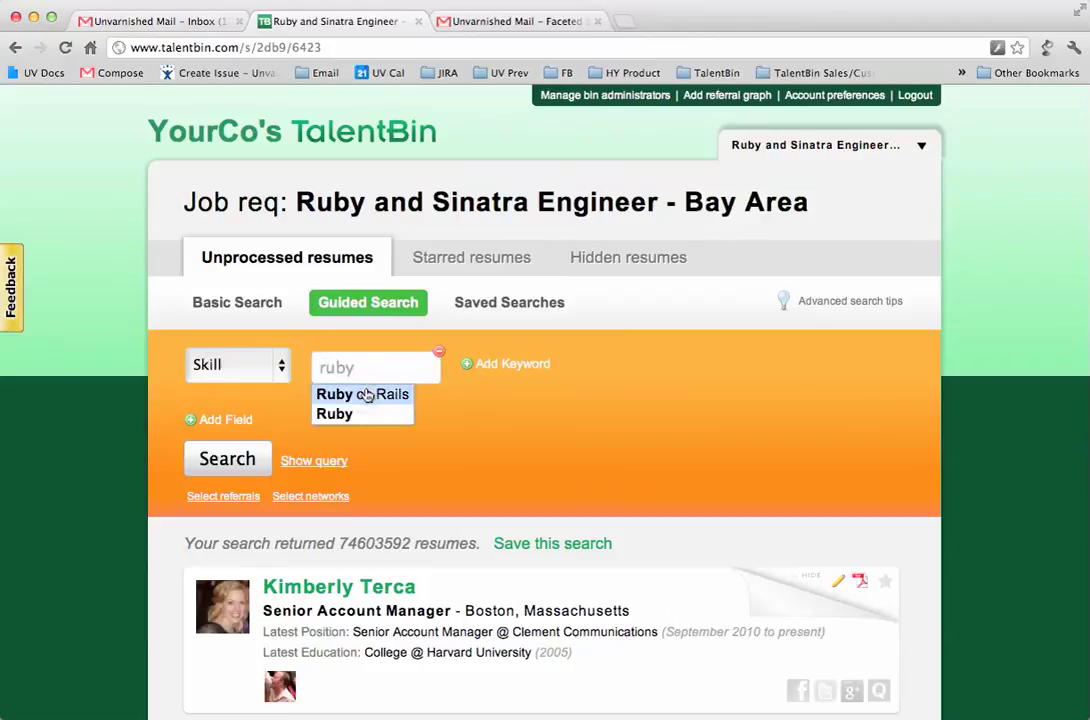
{"action": "left_click", "coordinate": [366, 394]}
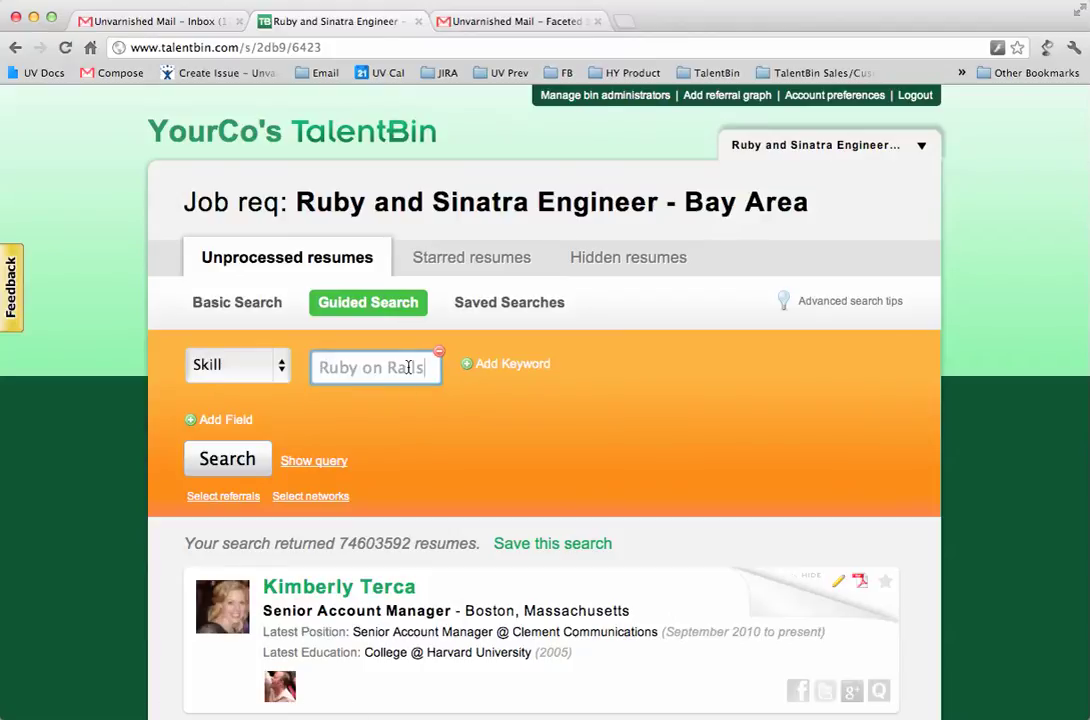
{"action": "left_click", "coordinate": [466, 367]}
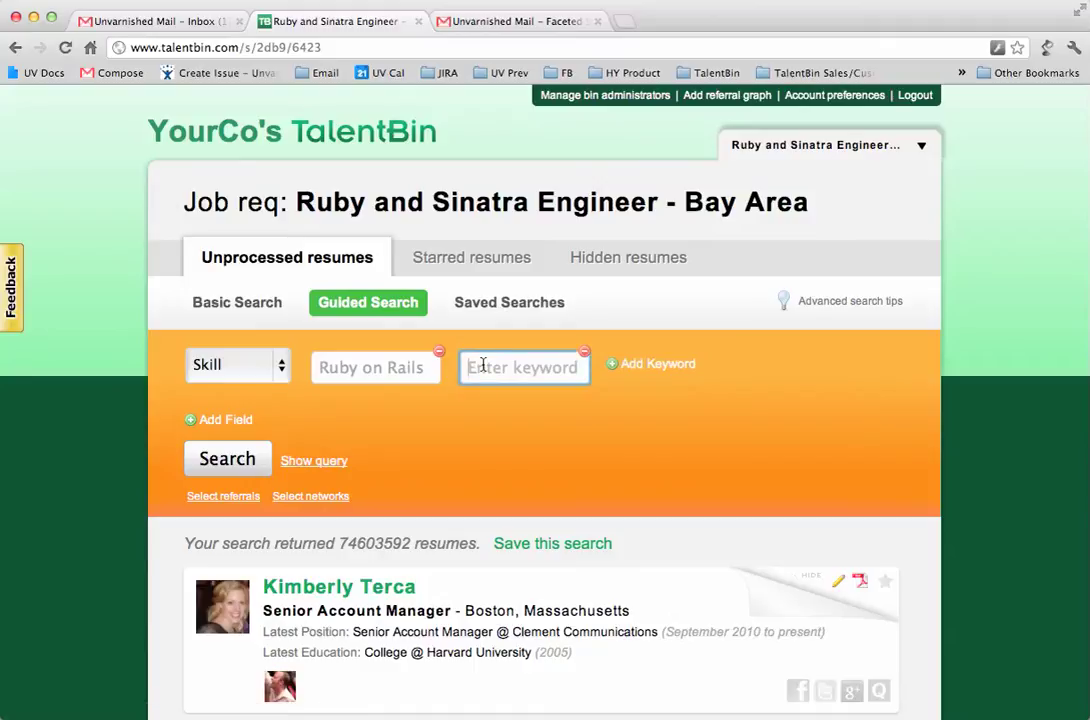
{"action": "type", "text": "RoR"}
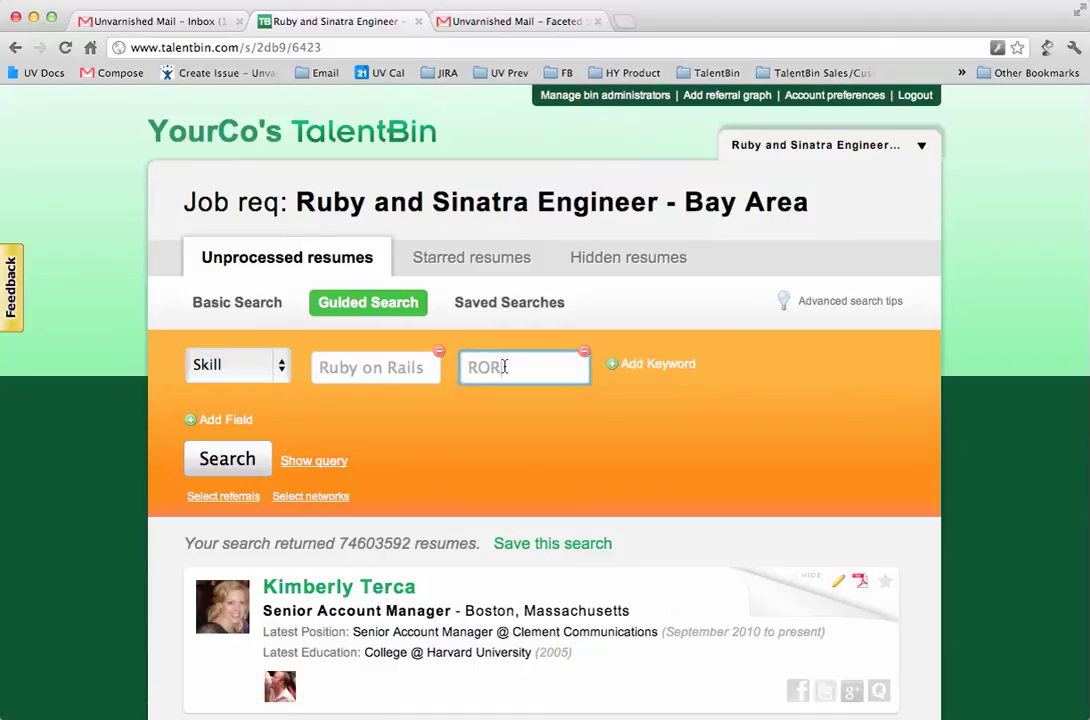
{"action": "left_click", "coordinate": [633, 364]}
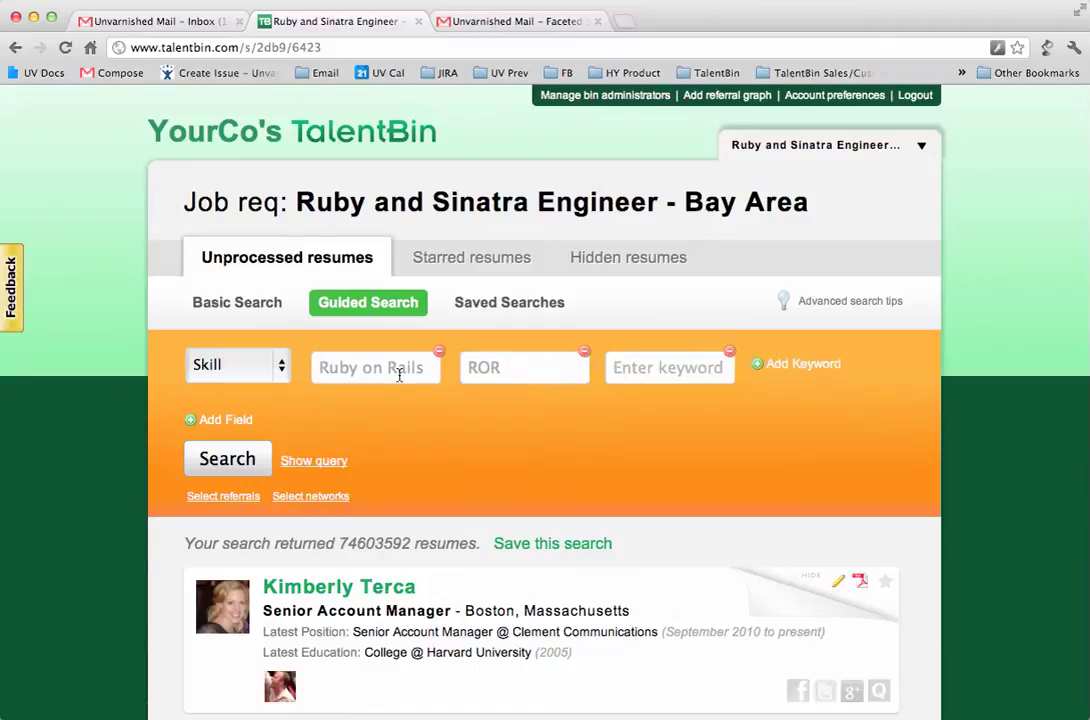
{"action": "left_click", "coordinate": [652, 369]}
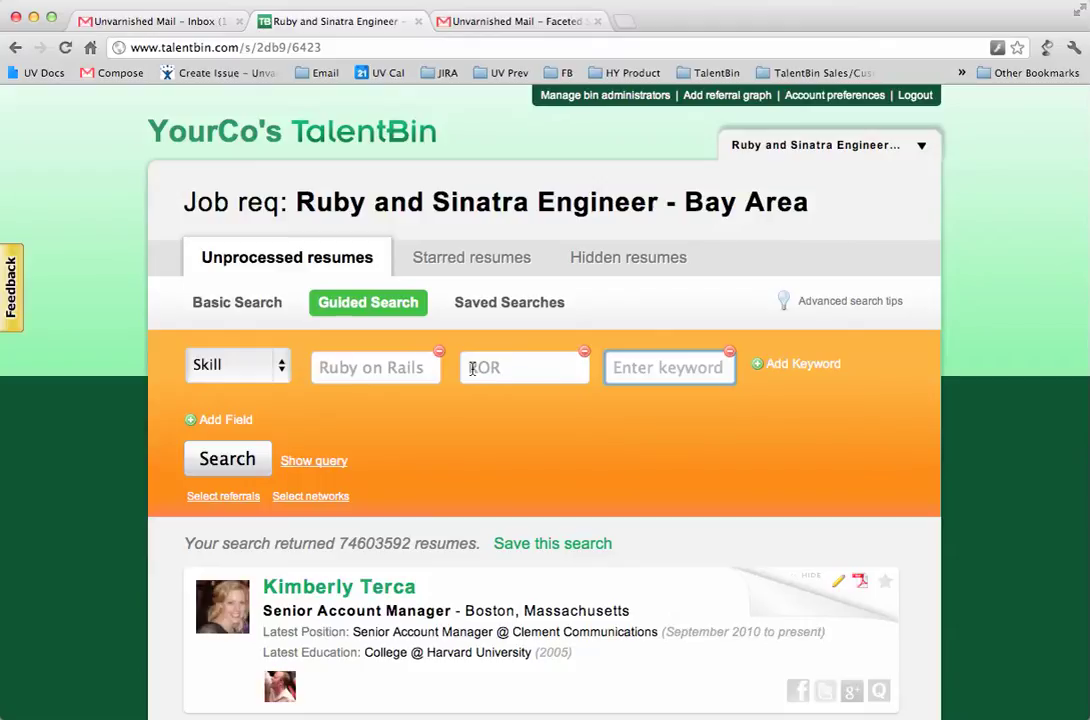
{"action": "left_click", "coordinate": [640, 367]}
{"action": "type", "text": "Ruby"}
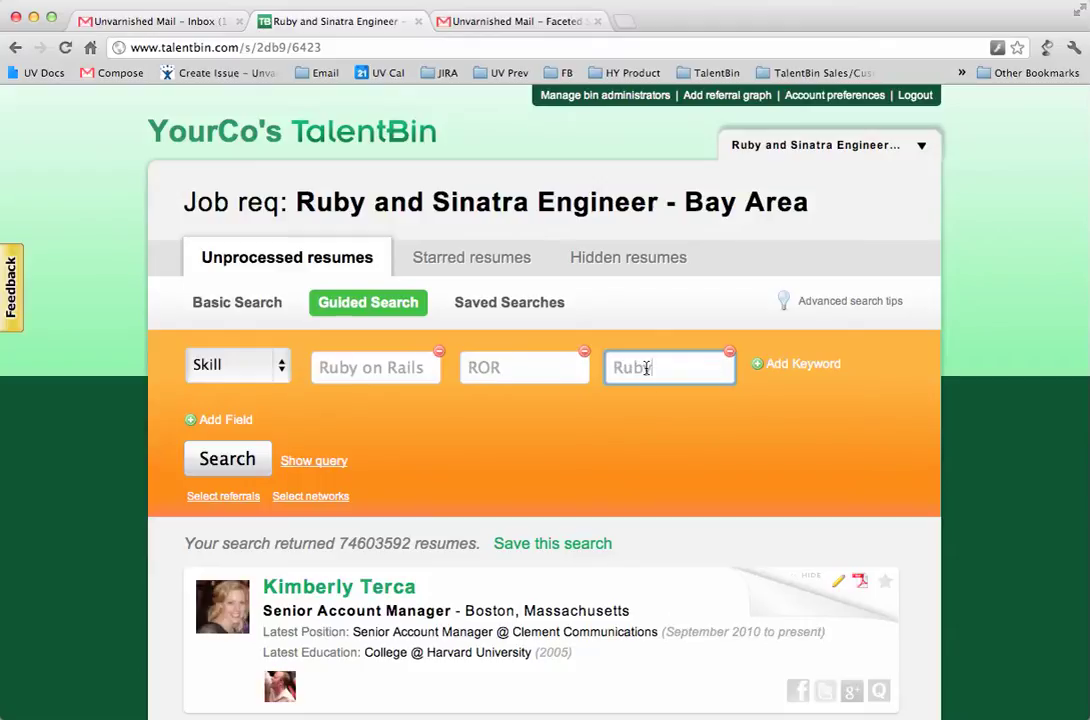
{"action": "left_click", "coordinate": [634, 421]}
Add Python and PHP as Skill keywords, then remove both again
{"action": "left_click", "coordinate": [764, 368]}
{"action": "type", "text": "Python"}
{"action": "left_click", "coordinate": [771, 392]}
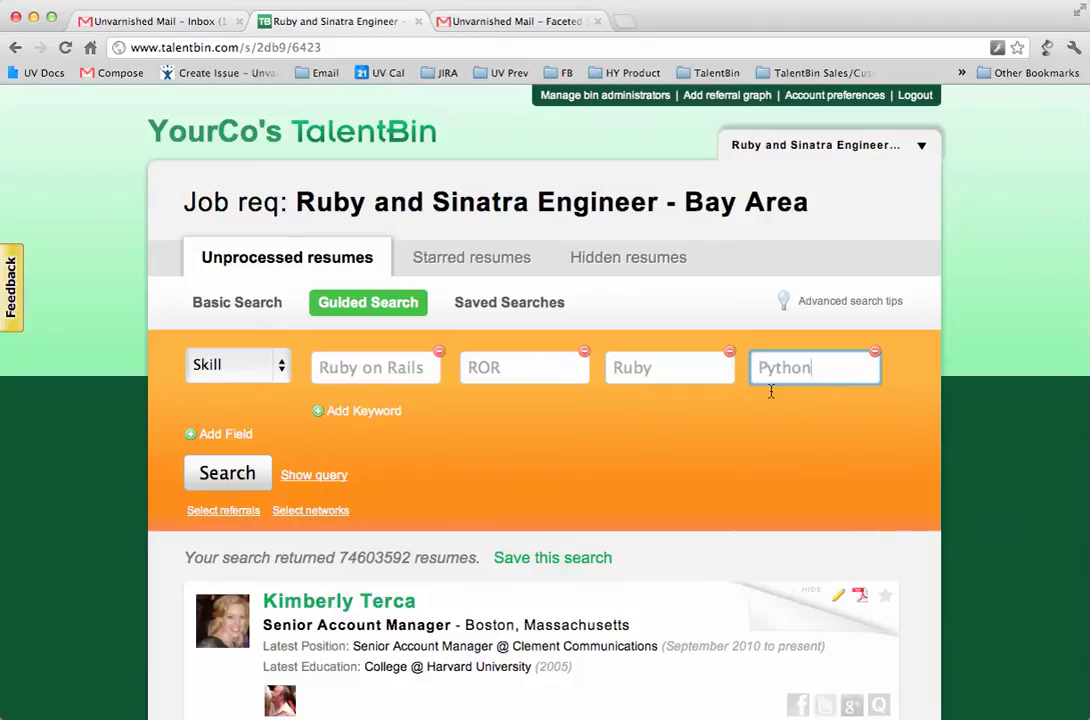
{"action": "left_click", "coordinate": [380, 412]}
{"action": "left_click", "coordinate": [378, 413]}
{"action": "type", "text": "PHP"}
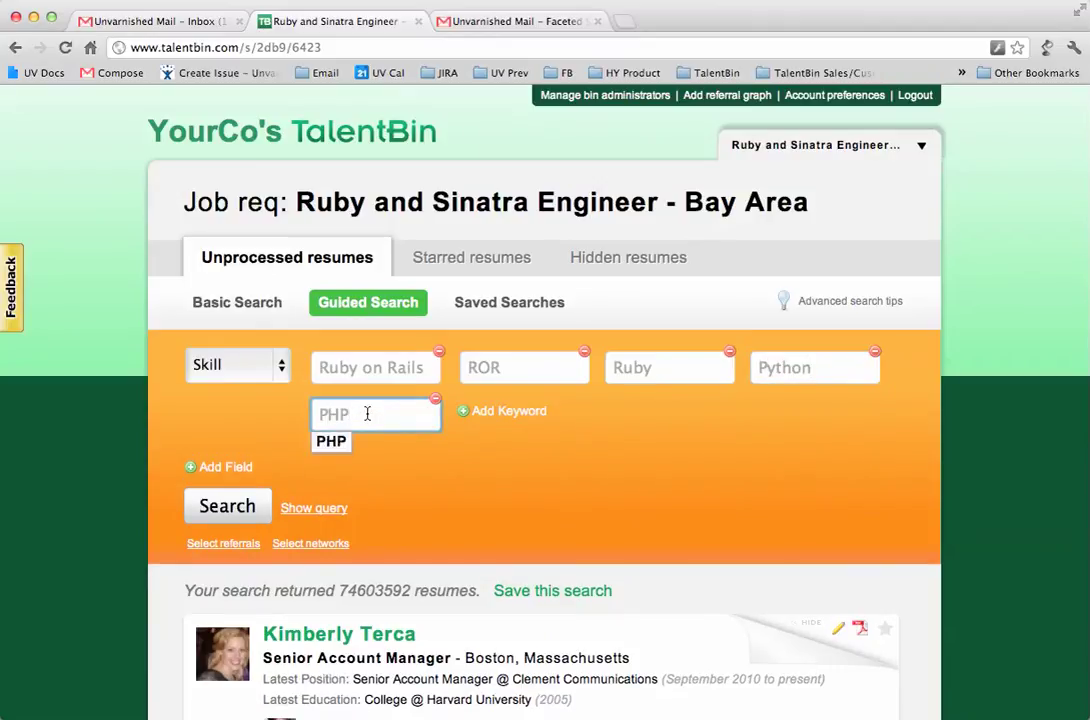
{"action": "left_click", "coordinate": [340, 443]}
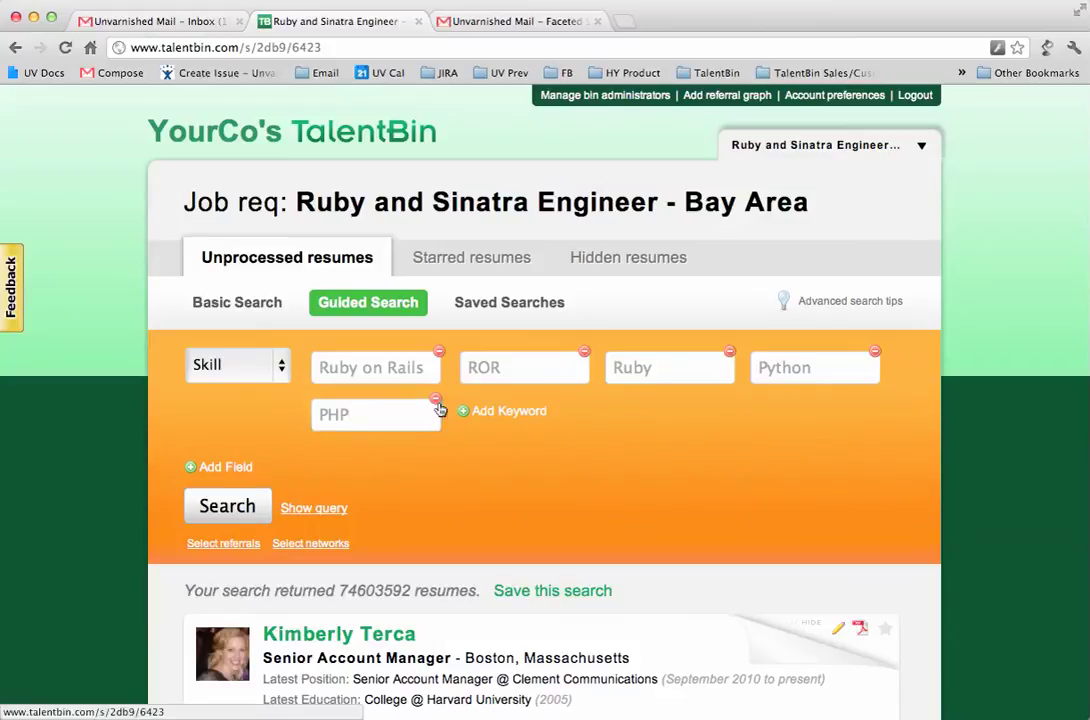
{"action": "left_click", "coordinate": [436, 400]}
{"action": "left_click", "coordinate": [876, 353]}
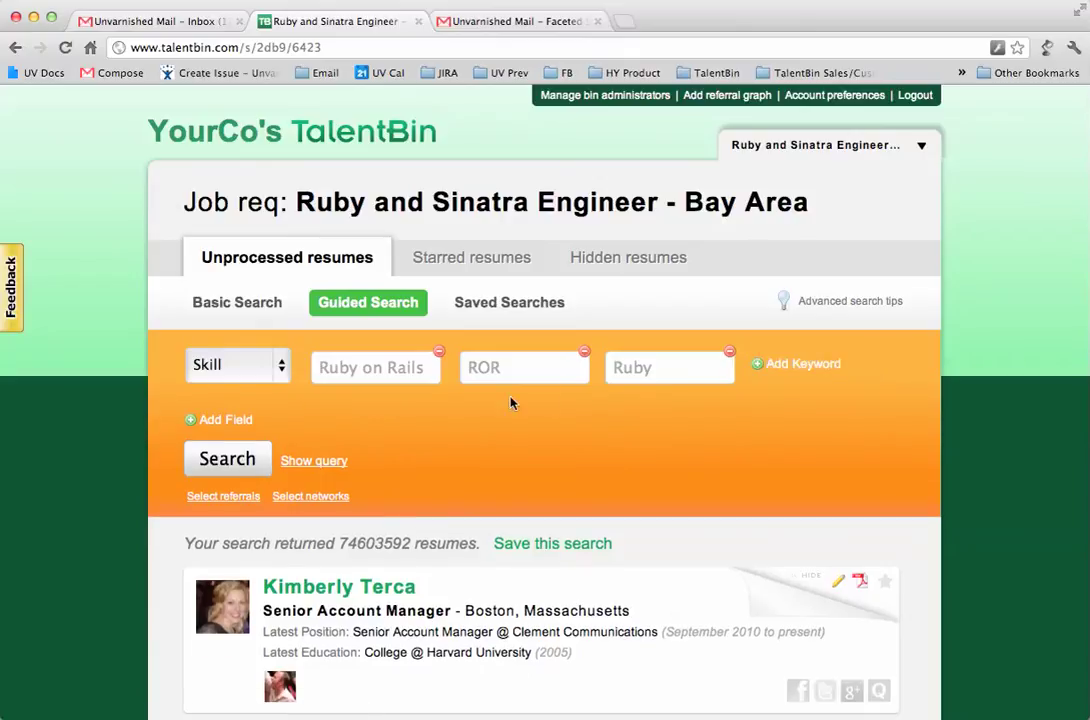
Add a second Skill criterion row with the keyword Sinatra
{"action": "left_click", "coordinate": [220, 419]}
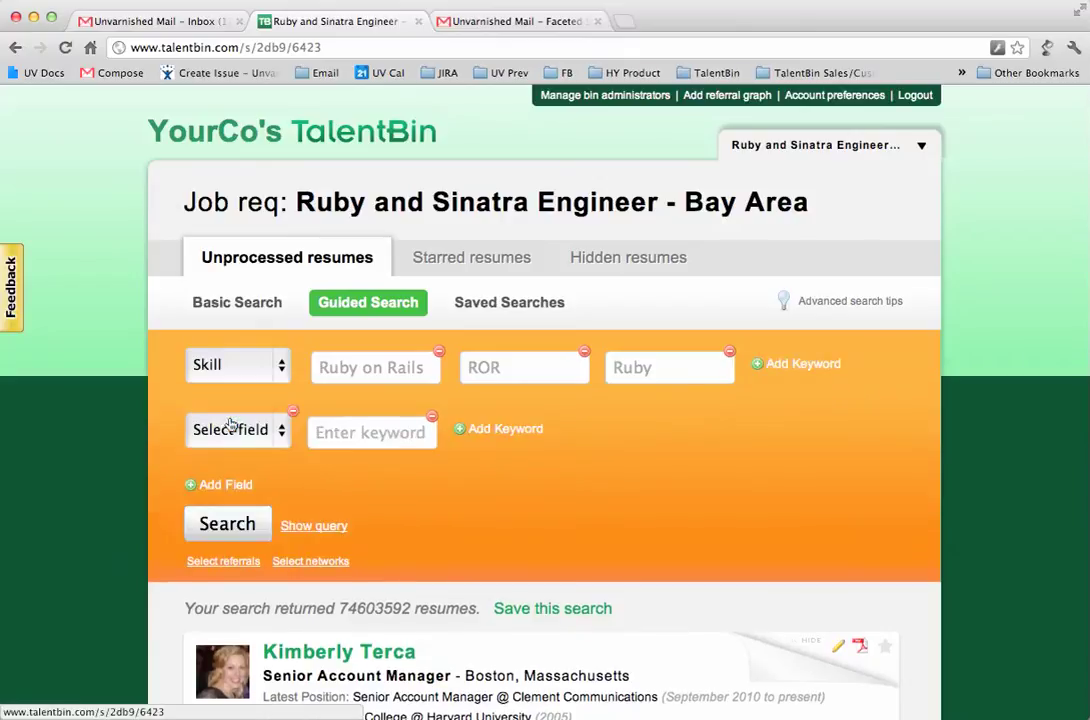
{"action": "left_click", "coordinate": [228, 430]}
{"action": "left_click", "coordinate": [212, 482]}
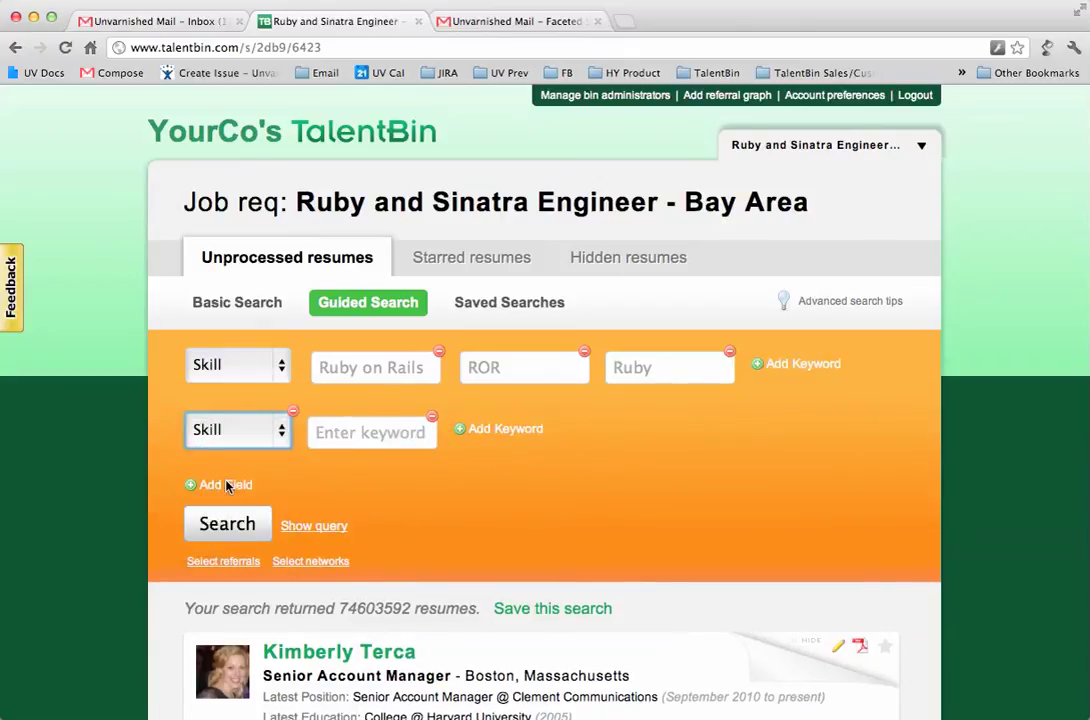
{"action": "left_click", "coordinate": [368, 429]}
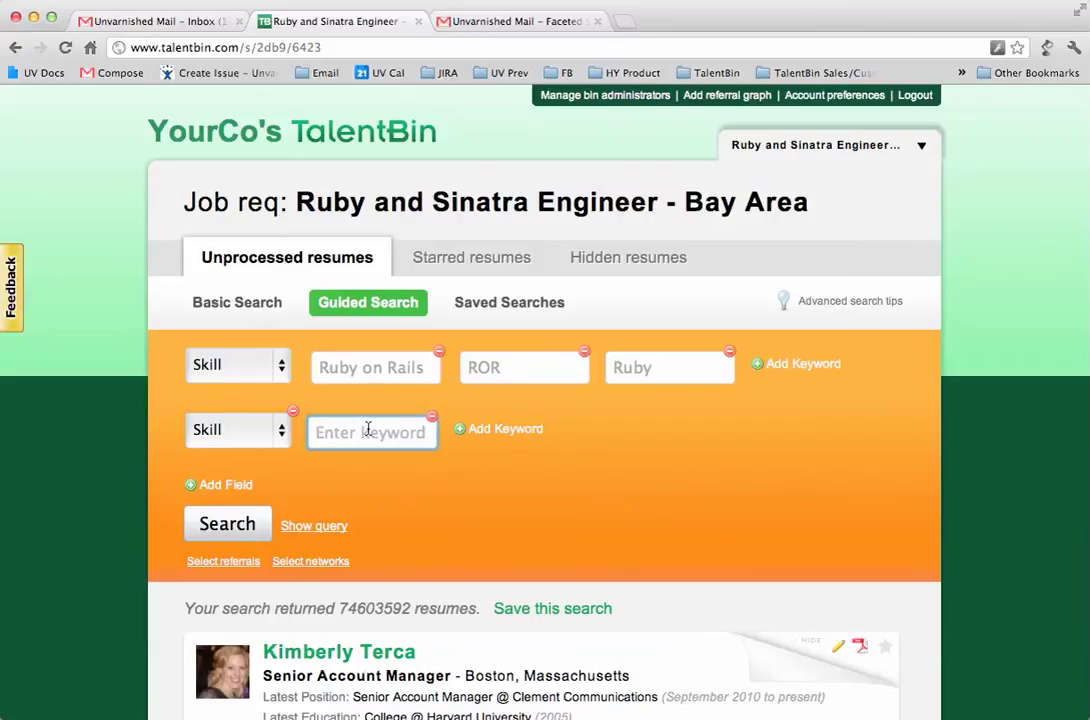
{"action": "type", "text": "Sinatra"}
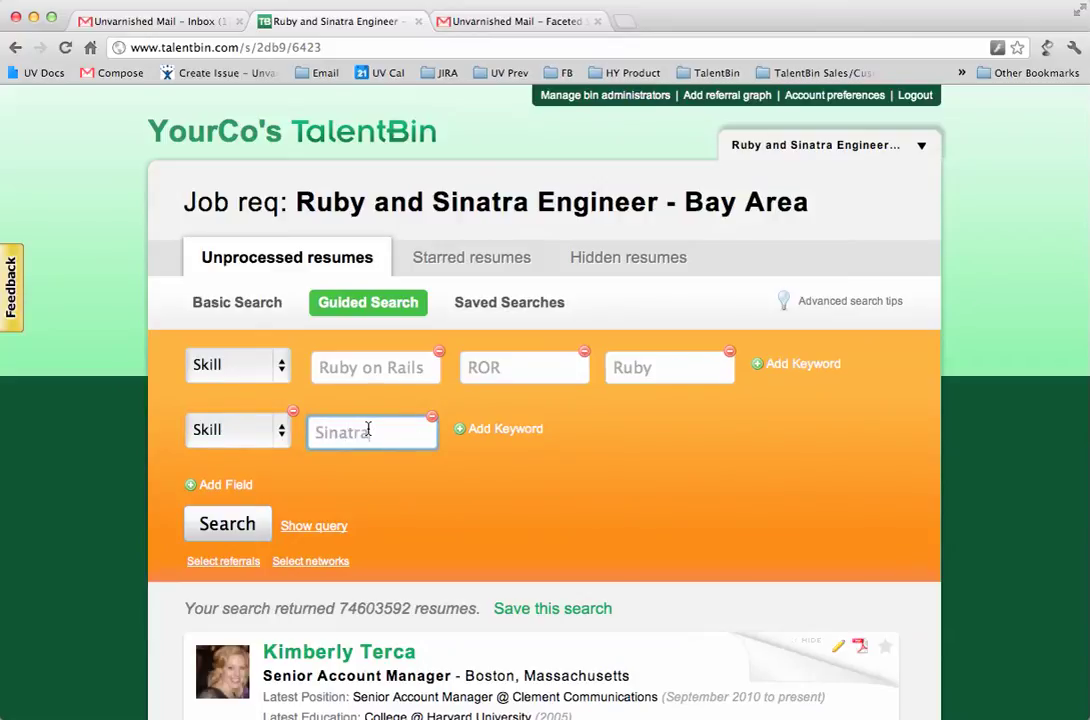
{"action": "left_click", "coordinate": [392, 407]}
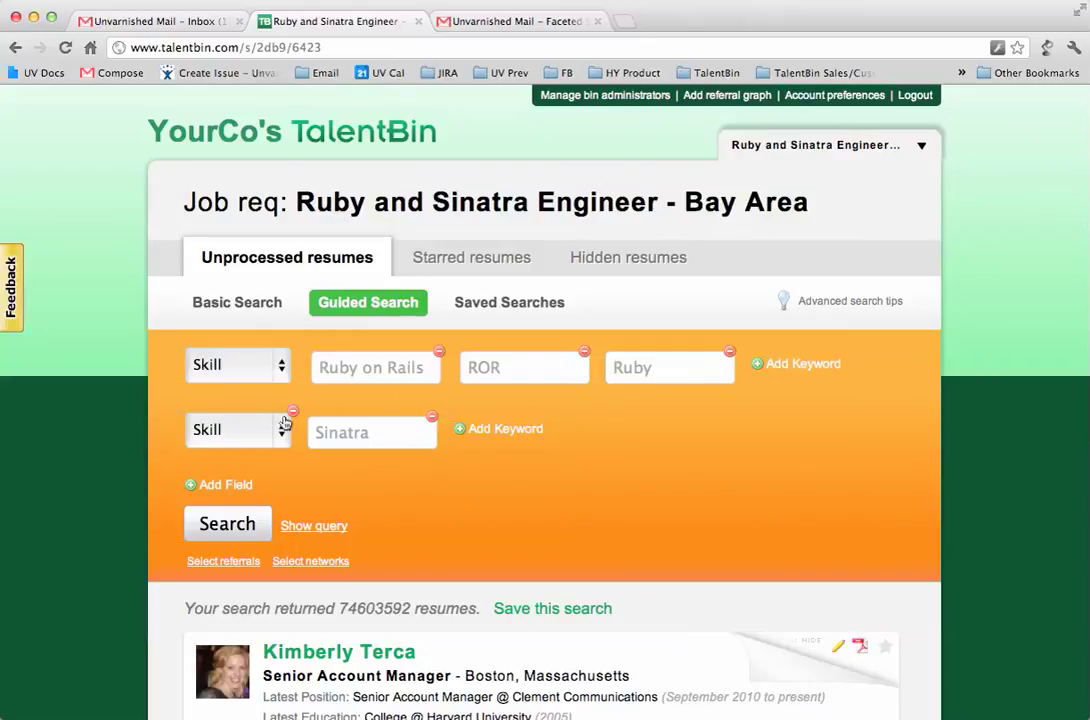
{"action": "left_click", "coordinate": [472, 431]}
{"action": "left_click", "coordinate": [577, 416]}
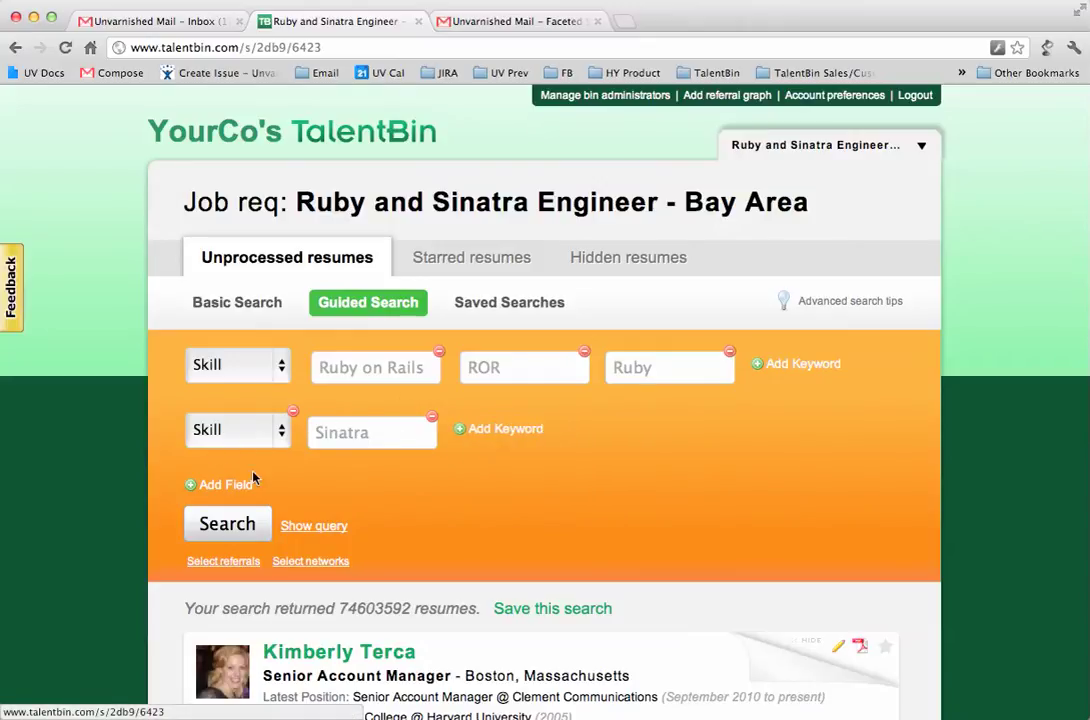
Add a third Skill criterion row with the keyword jQuery
{"action": "left_click", "coordinate": [240, 484]}
{"action": "left_click", "coordinate": [238, 494]}
{"action": "left_click", "coordinate": [246, 547]}
{"action": "left_click", "coordinate": [350, 499]}
{"action": "type", "text": "Jqu"}
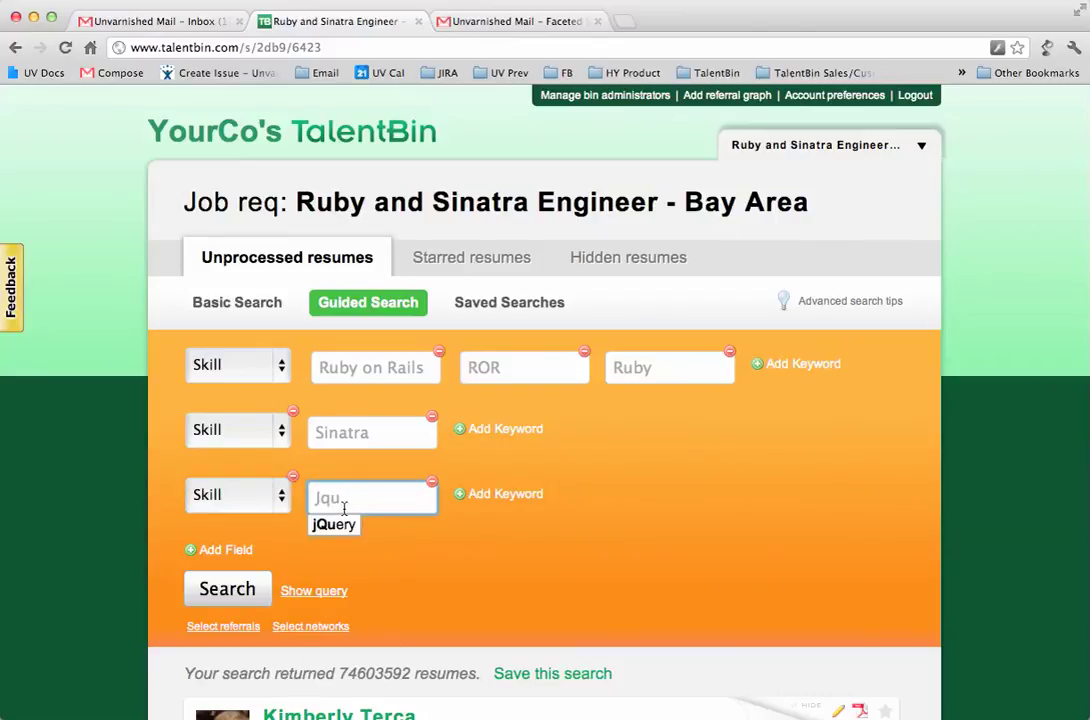
{"action": "left_click", "coordinate": [328, 526]}
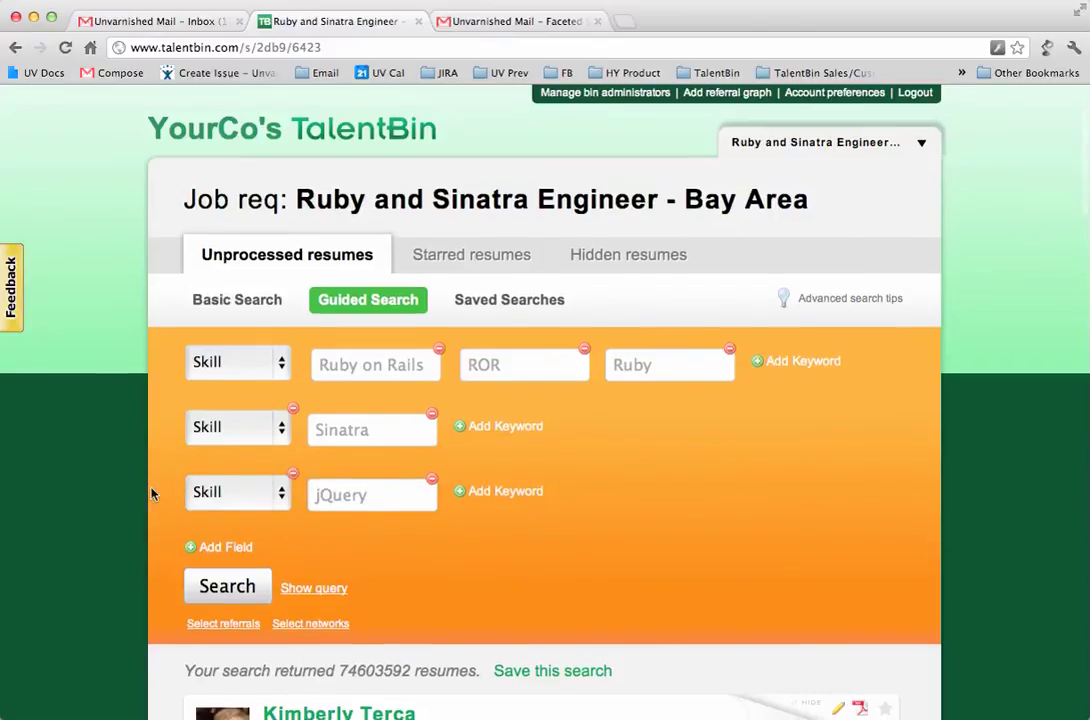
{"action": "scroll", "coordinate": [152, 493], "scroll_direction": "down", "scroll_amount": 3}
{"action": "scroll", "coordinate": [152, 493], "scroll_direction": "up", "scroll_amount": 3}
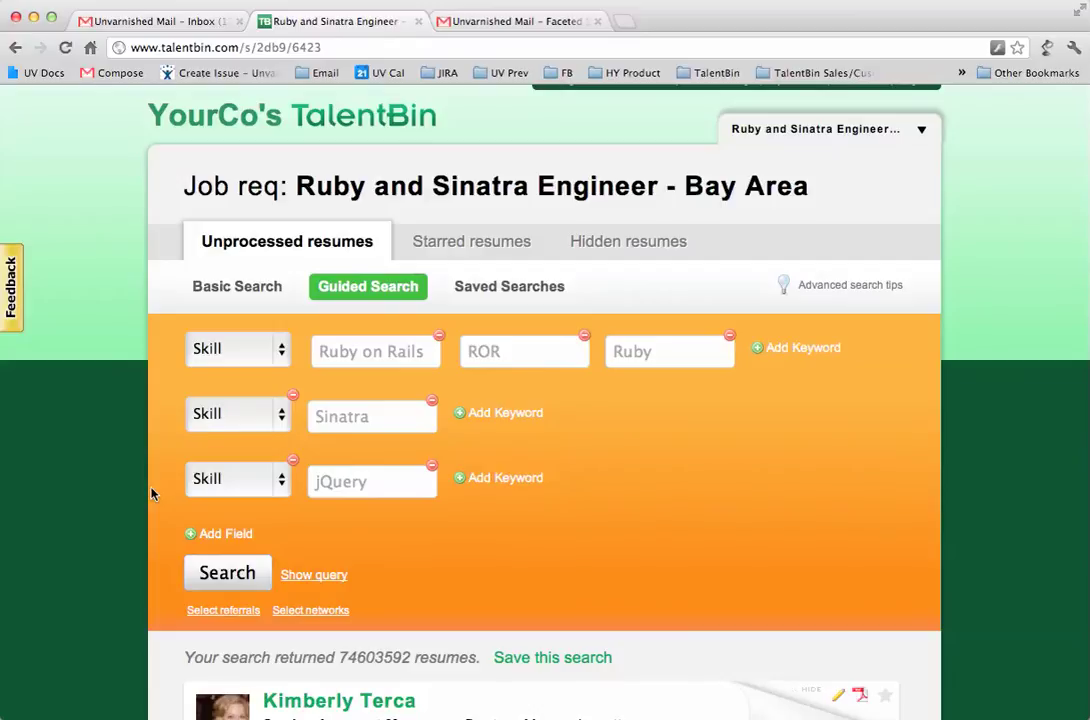
{"action": "scroll", "coordinate": [152, 493], "scroll_direction": "down", "scroll_amount": 1}
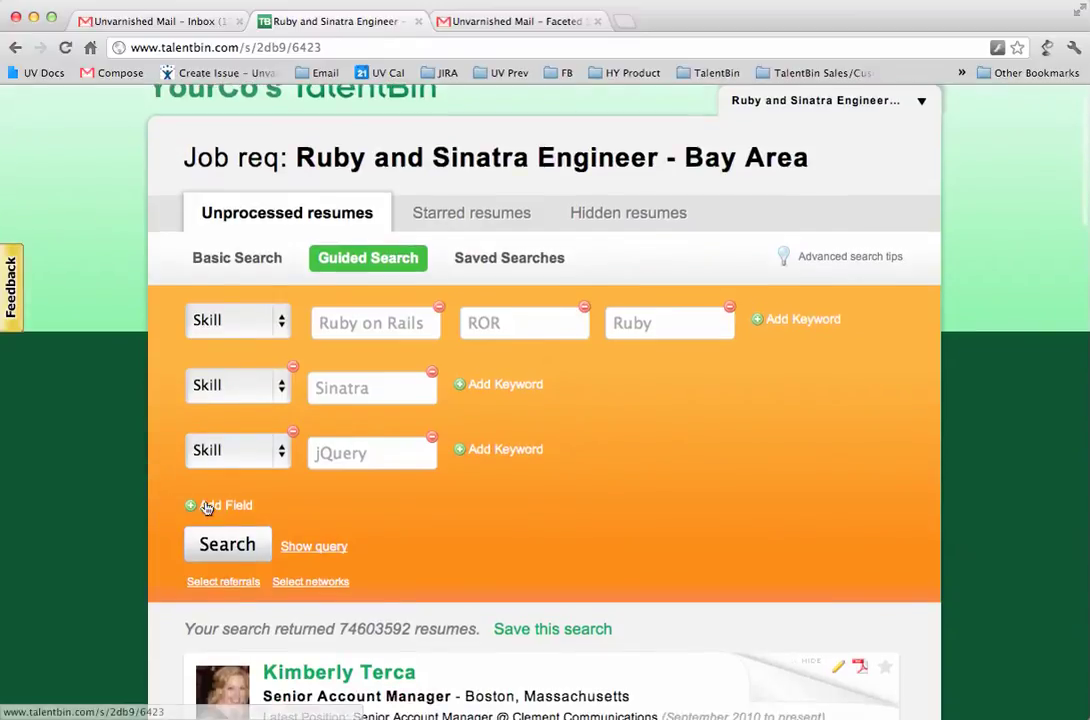
Add a Location criterion row with SF Bay Area as its first location
{"action": "left_click", "coordinate": [202, 506]}
{"action": "scroll", "coordinate": [126, 477], "scroll_direction": "down", "scroll_amount": 3}
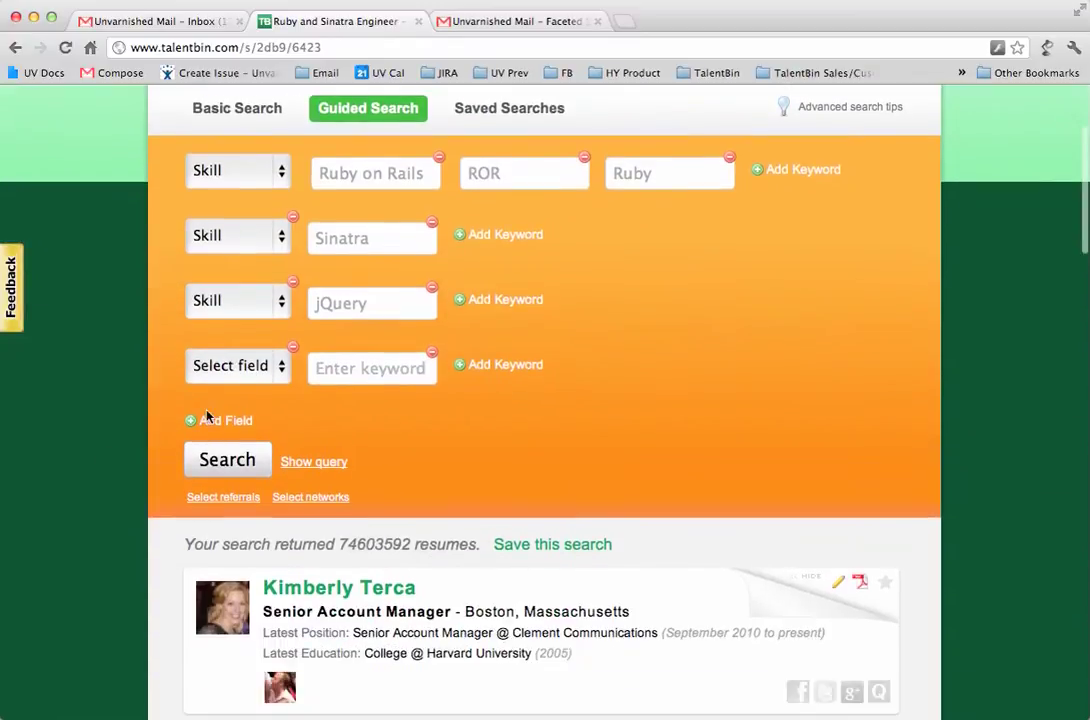
{"action": "left_click", "coordinate": [232, 366]}
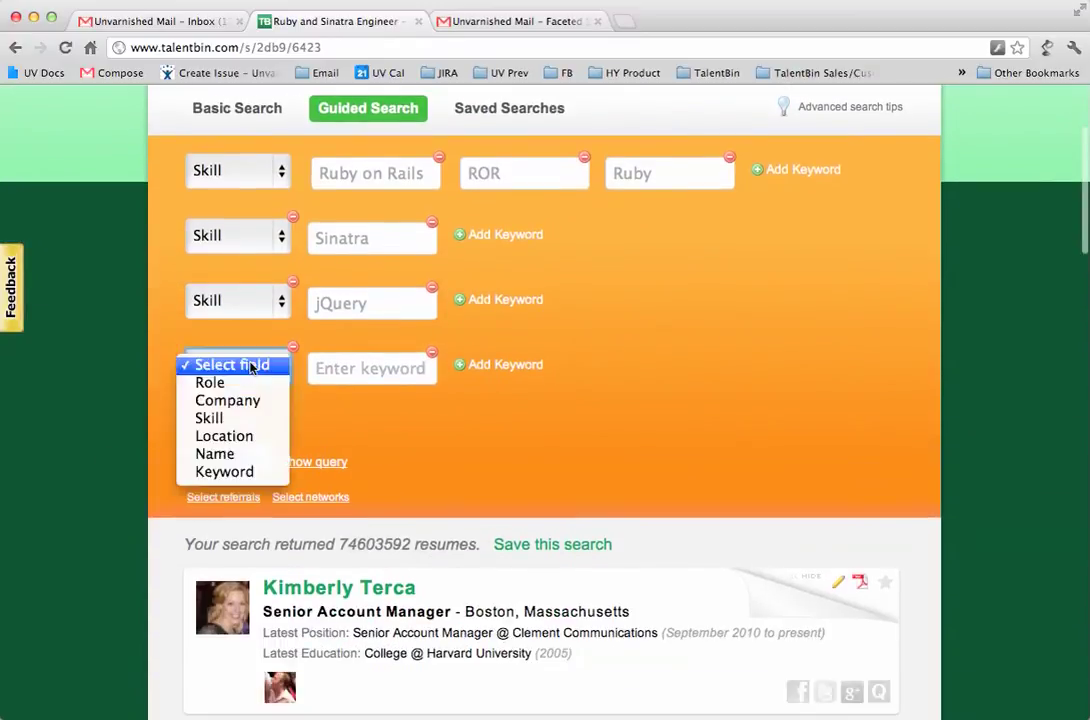
{"action": "left_click", "coordinate": [250, 438]}
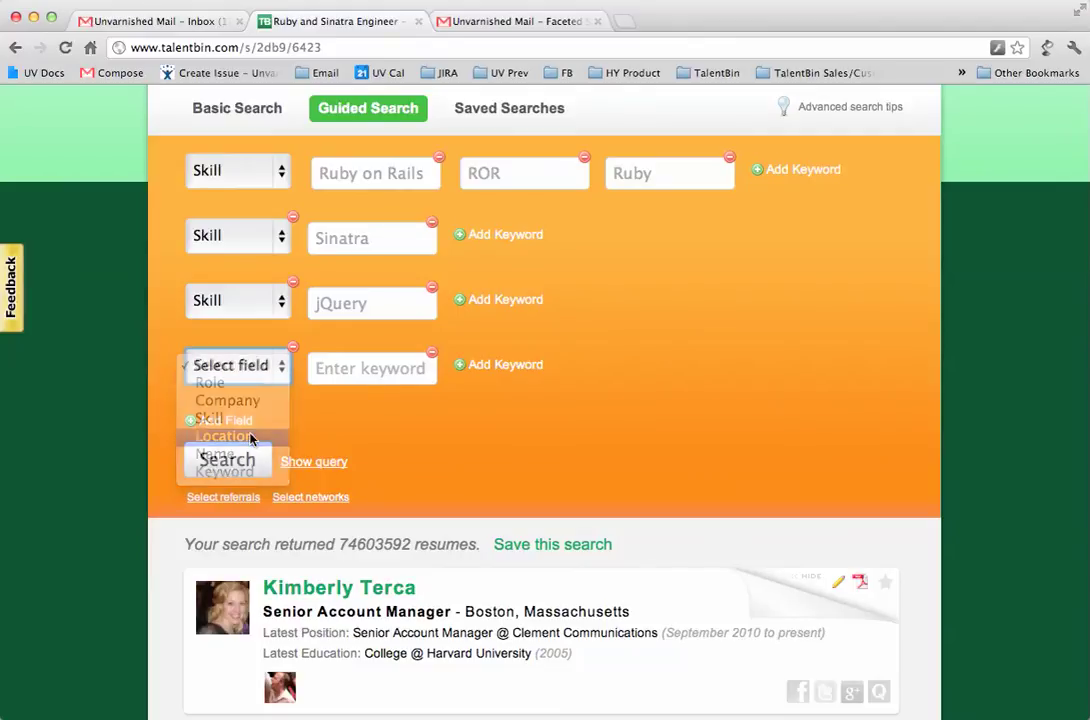
{"action": "left_click", "coordinate": [348, 370]}
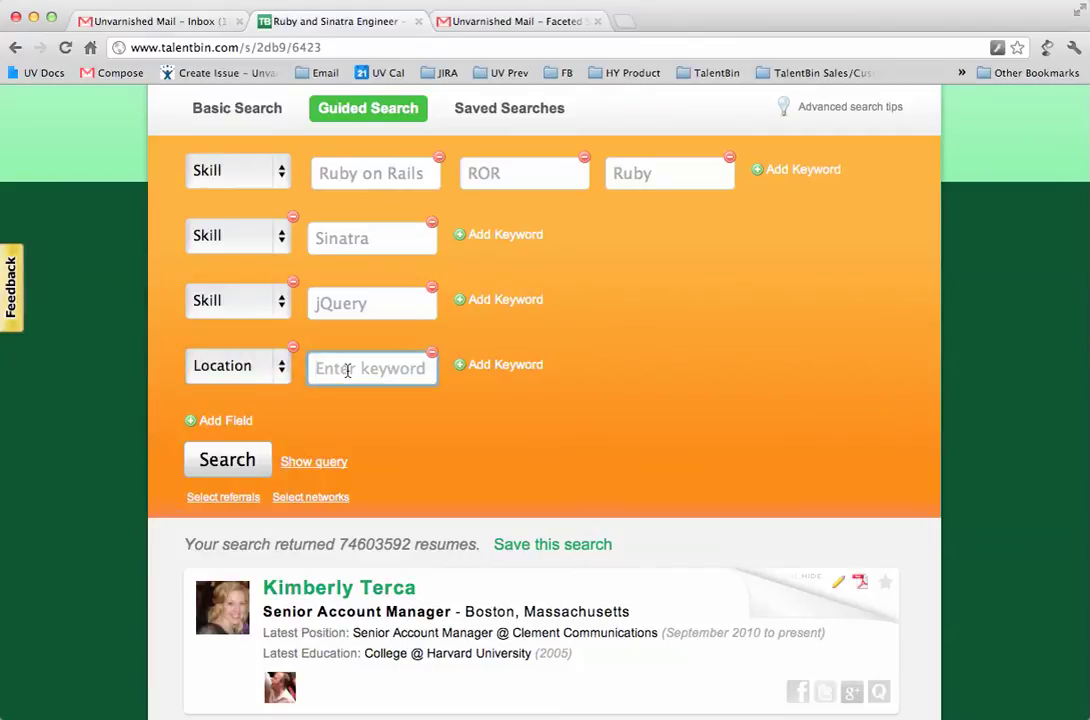
{"action": "type", "text": "SF"}
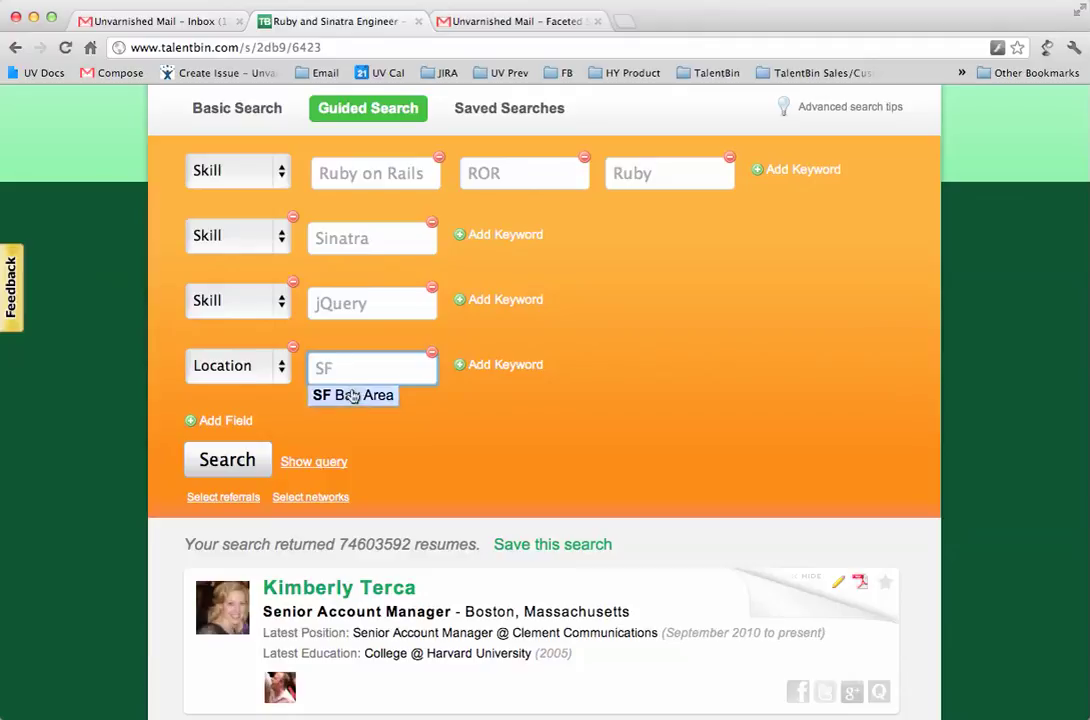
{"action": "left_click", "coordinate": [353, 396]}
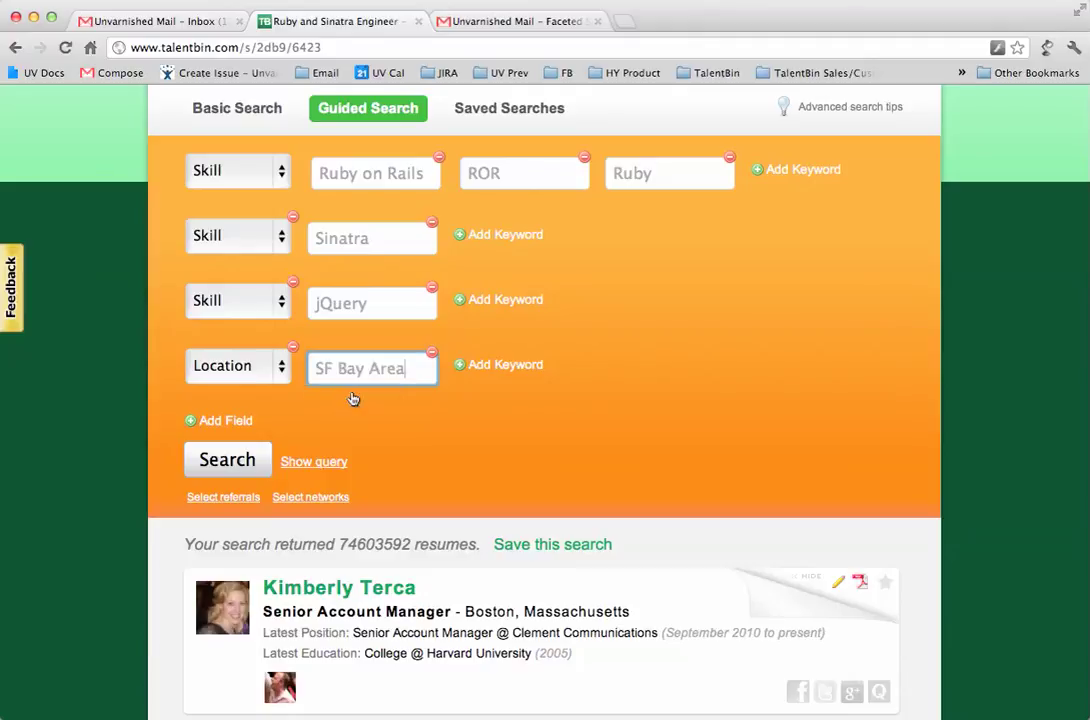
{"action": "left_click_drag", "start_coordinate": [411, 372], "coordinate": [388, 370]}
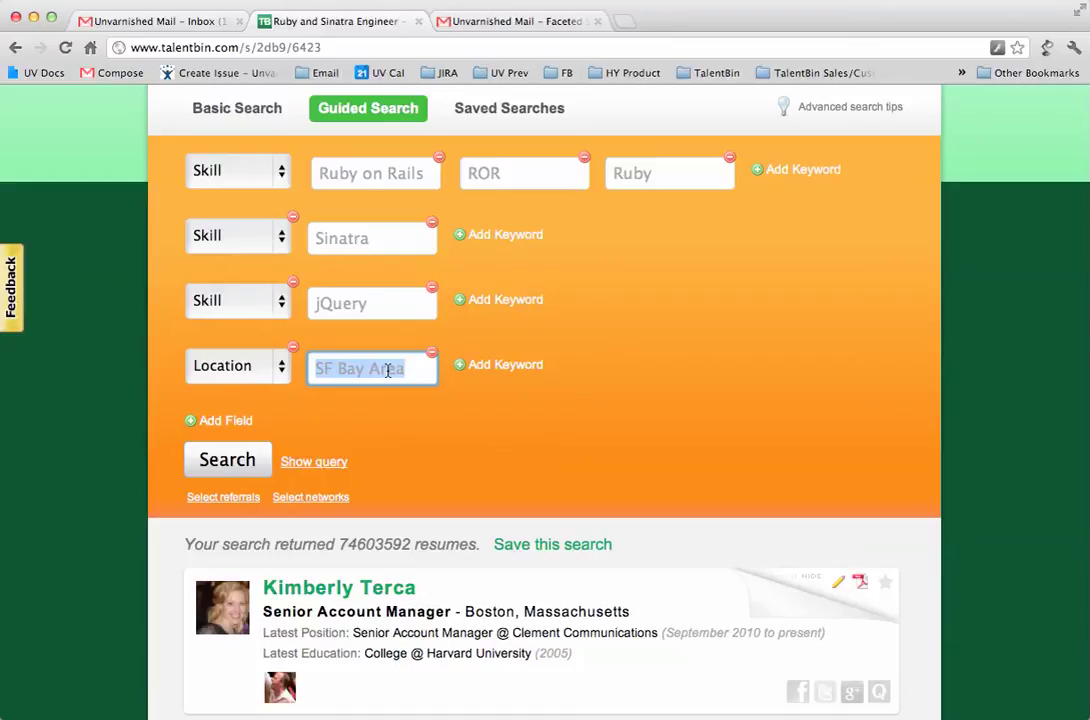
{"action": "type", "text": "Los"}
{"action": "key", "text": "Down"}
{"action": "key", "text": "Return"}
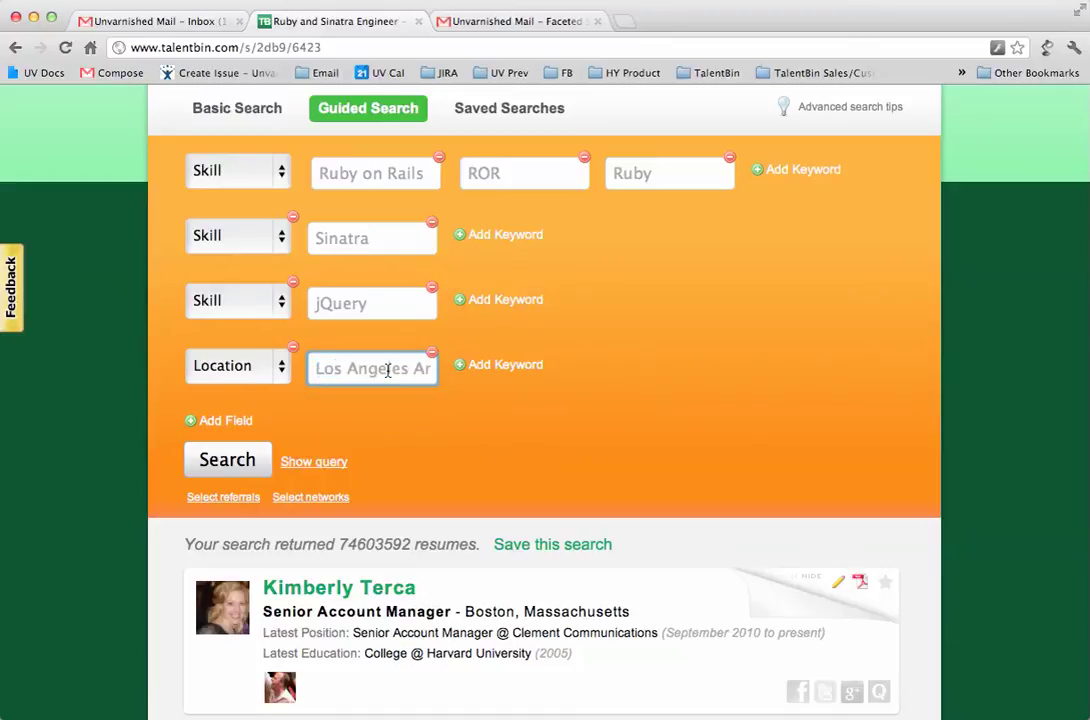
{"action": "left_click_drag", "start_coordinate": [318, 368], "coordinate": [467, 372]}
{"action": "type", "text": "SF"}
{"action": "key", "text": "Down"}
{"action": "key", "text": "Return"}
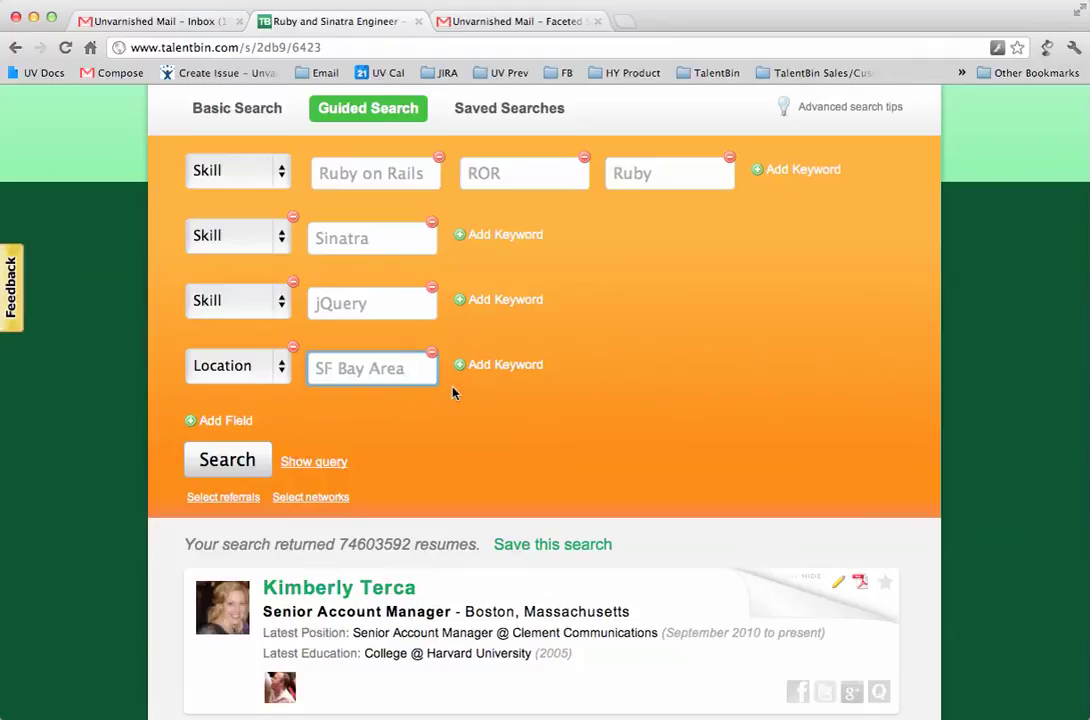
Add Seattle Area, Los Angeles Area and San Diego Area as further locations
{"action": "left_click", "coordinate": [472, 365]}
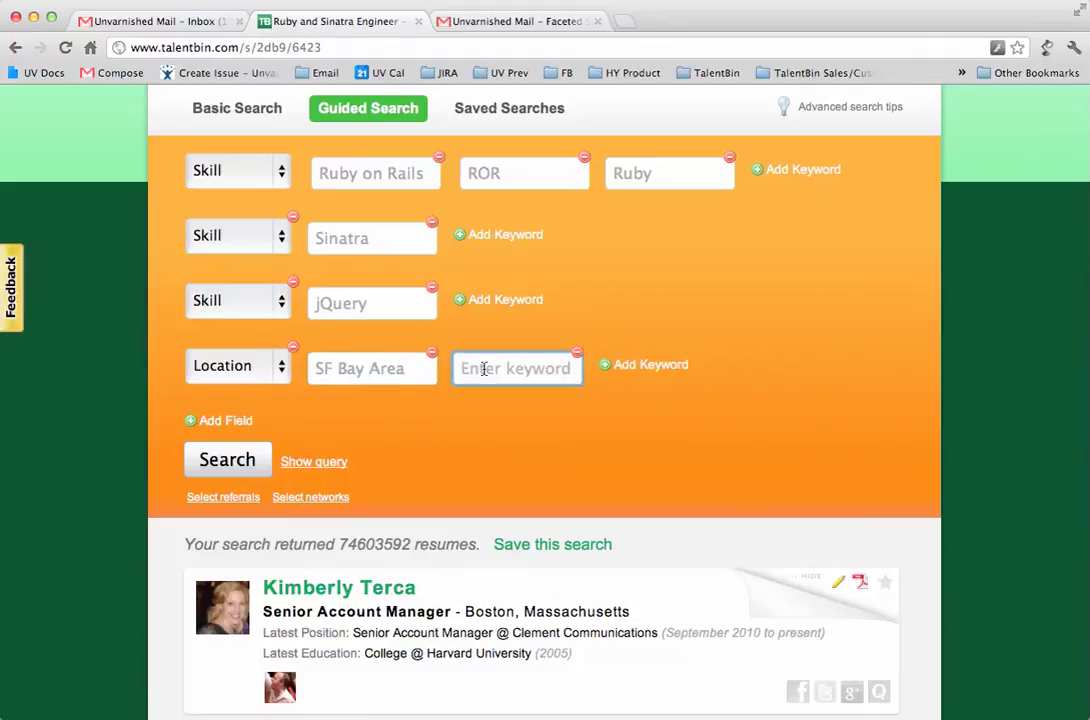
{"action": "type", "text": "Seat"}
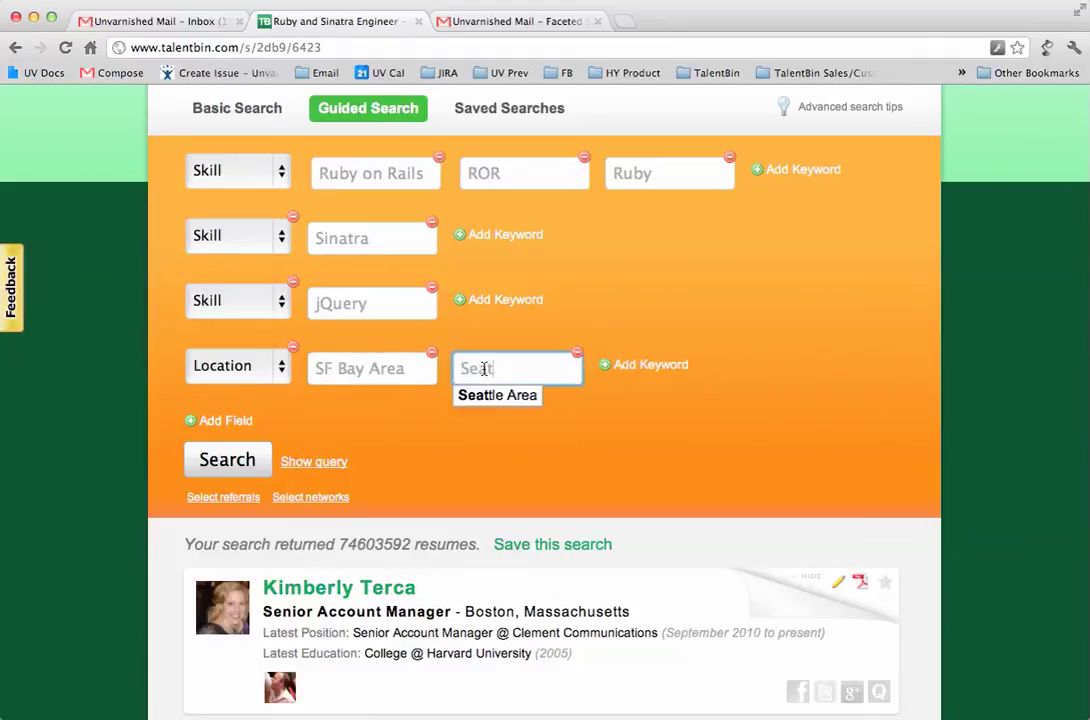
{"action": "left_click", "coordinate": [508, 393]}
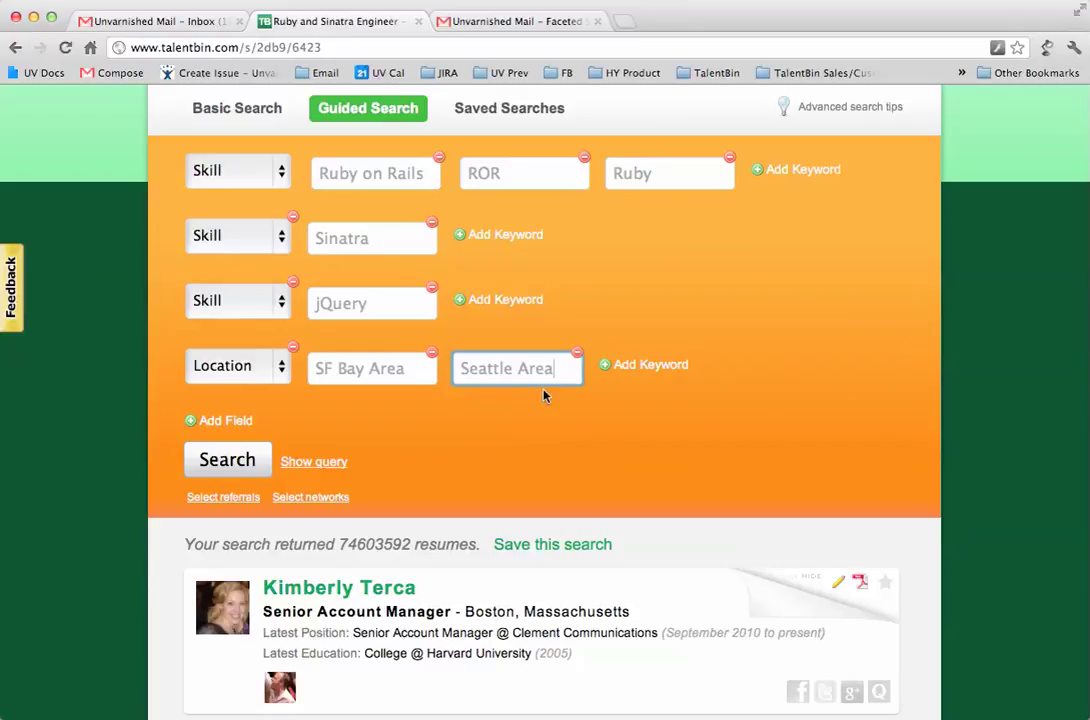
{"action": "left_click", "coordinate": [606, 370]}
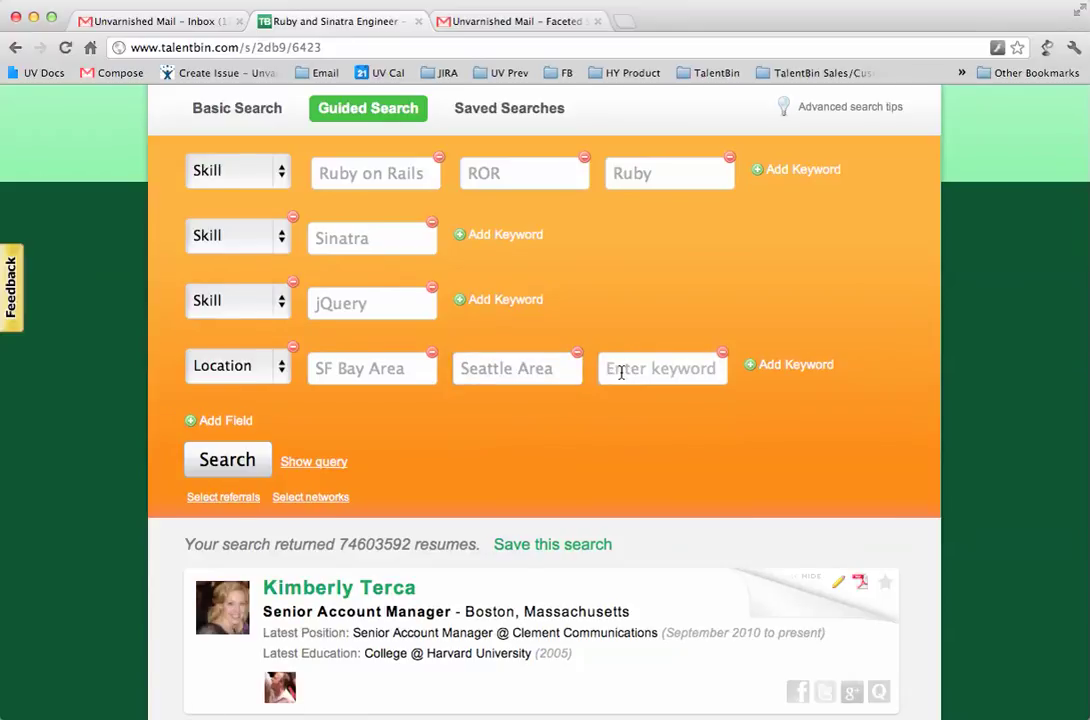
{"action": "scroll", "coordinate": [621, 372], "scroll_direction": "up", "scroll_amount": 1}
{"action": "left_click", "coordinate": [647, 373]}
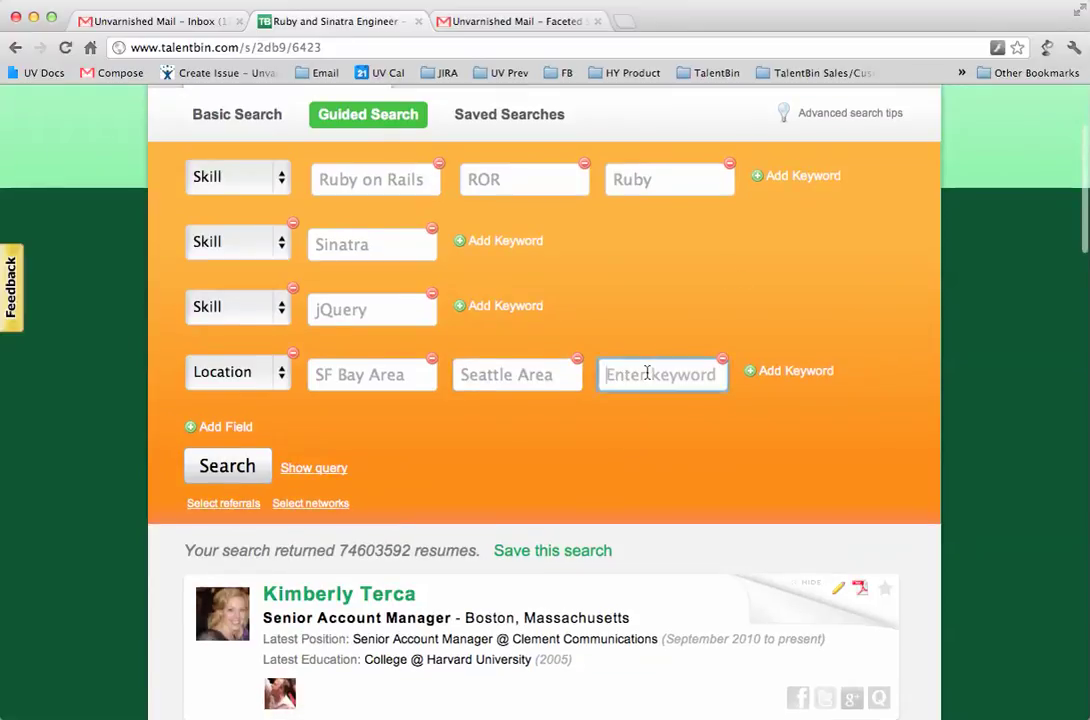
{"action": "type", "text": "Los"}
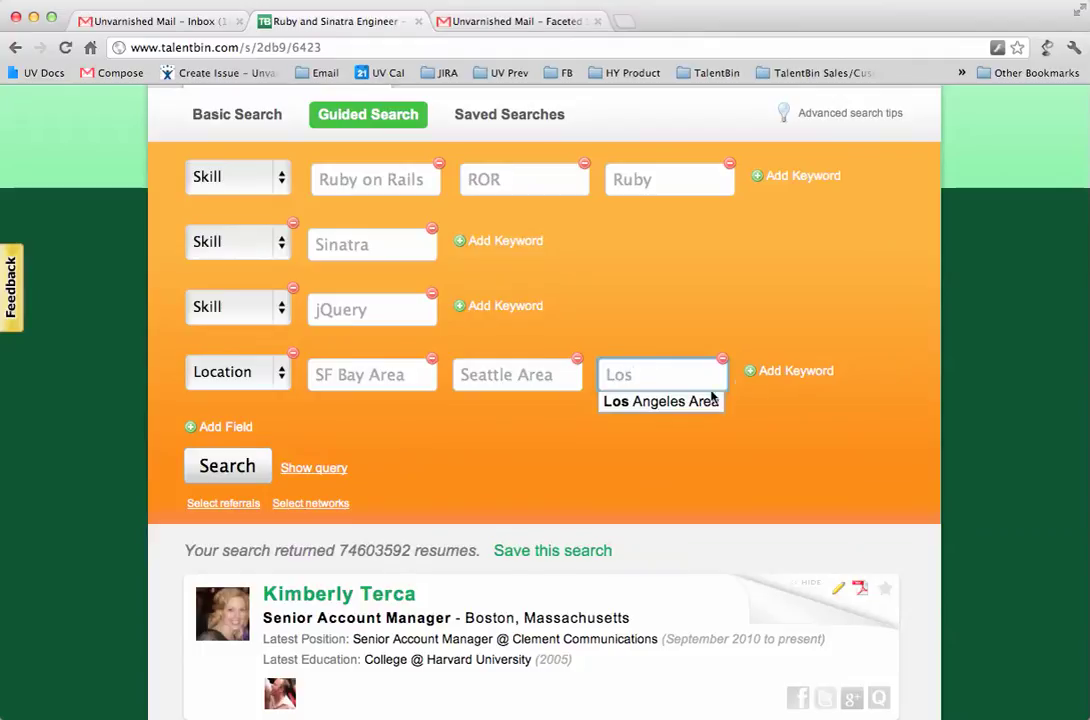
{"action": "left_click", "coordinate": [700, 400]}
{"action": "left_click", "coordinate": [756, 372]}
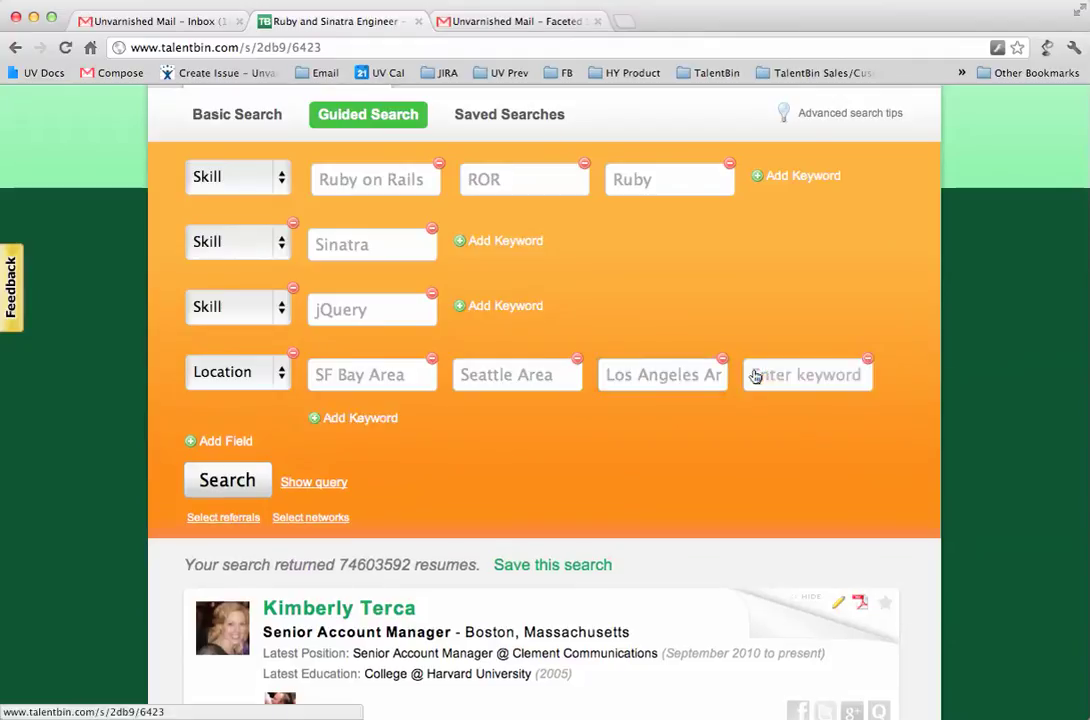
{"action": "left_click", "coordinate": [756, 375]}
{"action": "type", "text": "San"}
{"action": "key", "text": "Down"}
{"action": "key", "text": "Return"}
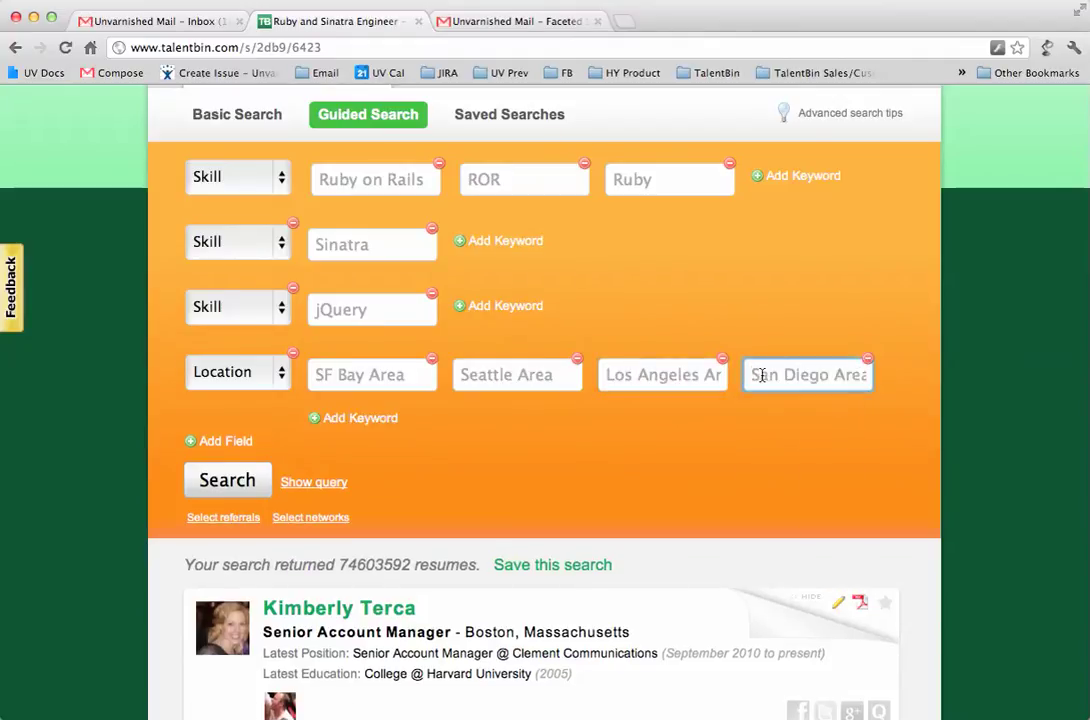
Add Santa Ana as the fifth location and start typing Irvine as the sixth
{"action": "left_click", "coordinate": [360, 418]}
{"action": "left_click", "coordinate": [358, 418]}
{"action": "type", "text": "Ora"}
{"action": "type", "text": "n"}
{"action": "key", "text": "BackSpace"}
{"action": "key", "text": "BackSpace"}
{"action": "key", "text": "BackSpace"}
{"action": "key", "text": "BackSpace"}
{"action": "type", "text": "San "}
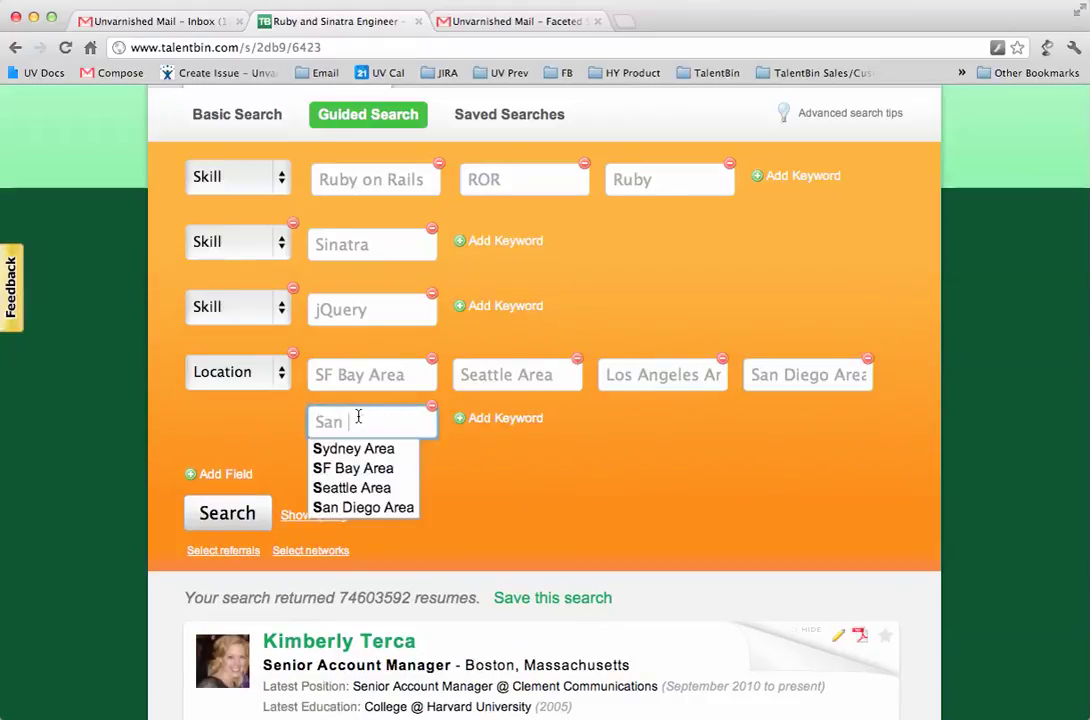
{"action": "type", "text": "a Ana"}
{"action": "left_click", "coordinate": [486, 418]}
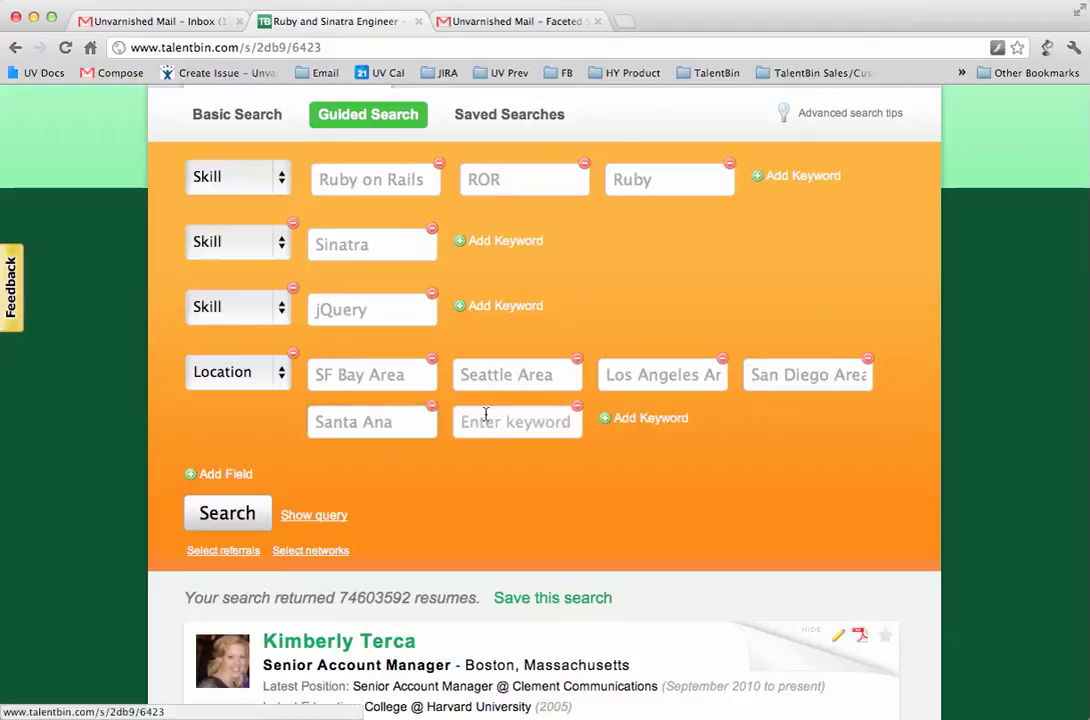
{"action": "type", "text": "Irvine"}
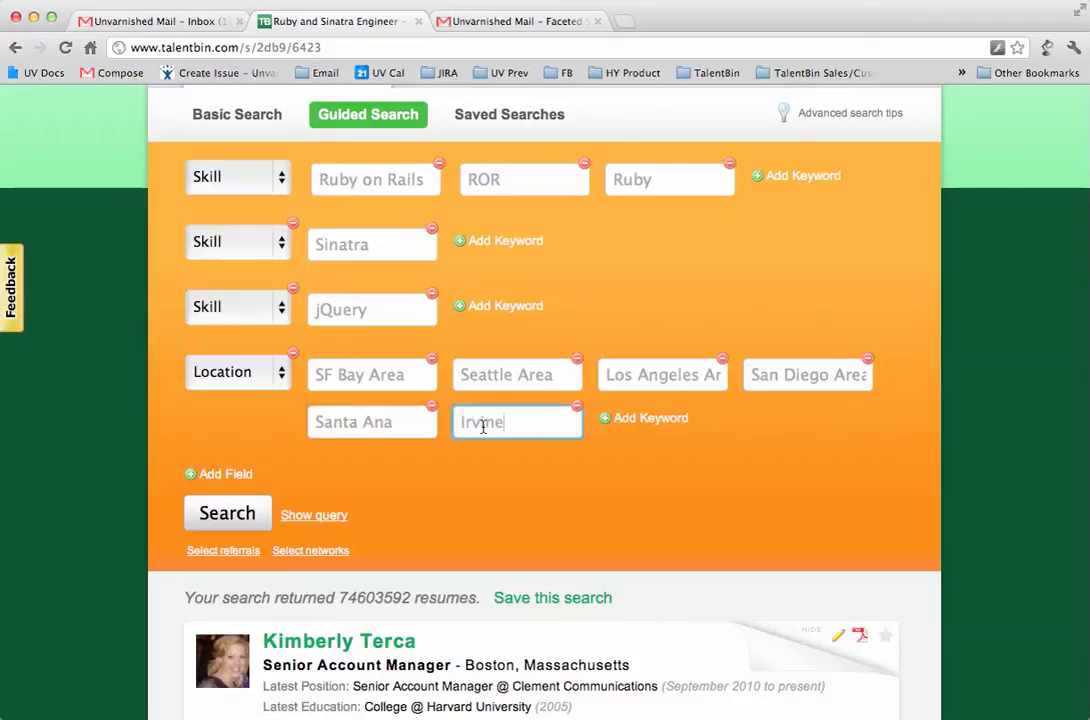
Finish Irvine as the last location keyword and add a blank fifth criterion row
{"action": "left_click", "coordinate": [329, 423]}
{"action": "triple_click", "coordinate": [329, 423]}
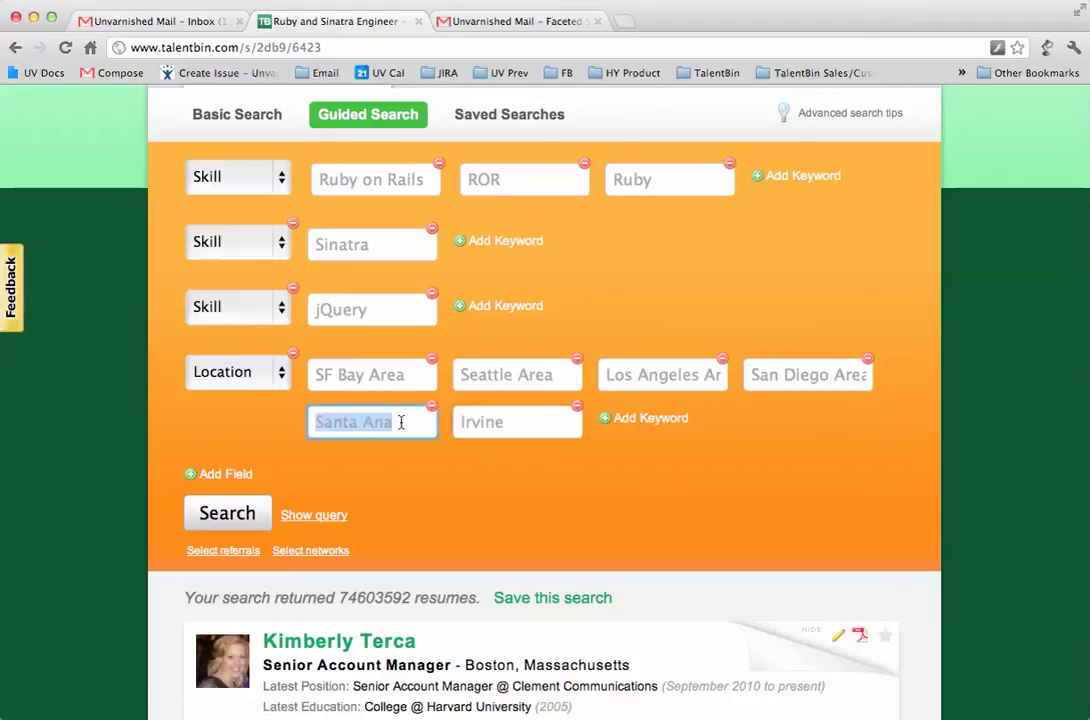
{"action": "left_click_drag", "start_coordinate": [498, 423], "coordinate": [320, 385]}
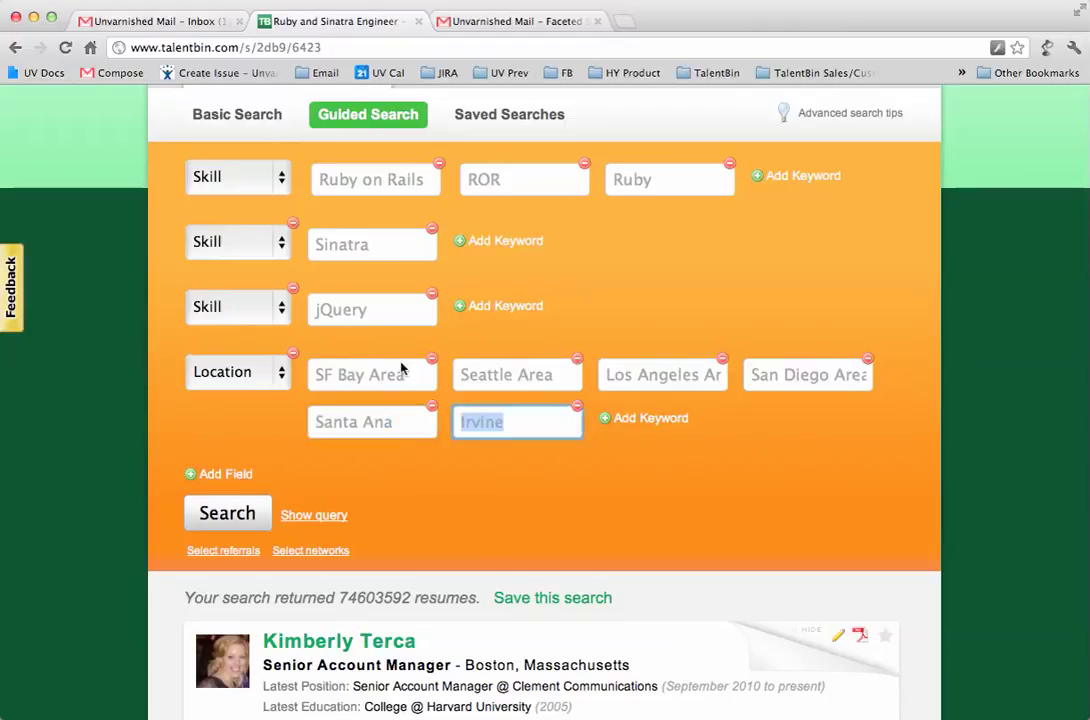
{"action": "left_click_drag", "start_coordinate": [320, 416], "coordinate": [385, 416]}
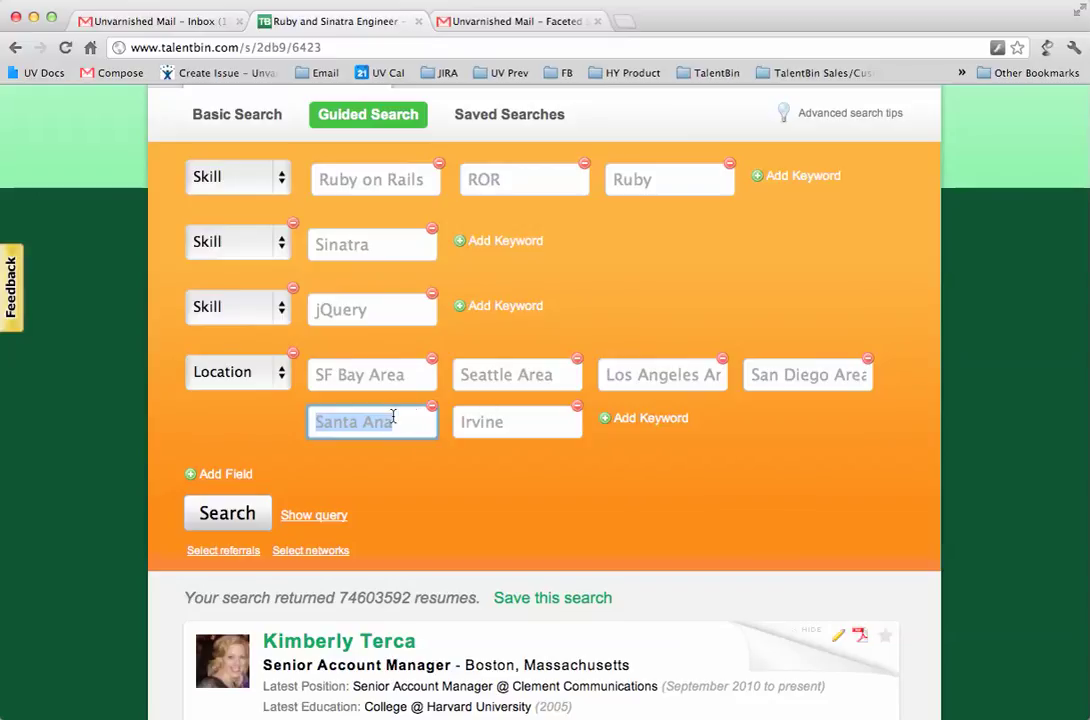
{"action": "left_click", "coordinate": [241, 481]}
{"action": "left_click", "coordinate": [246, 484]}
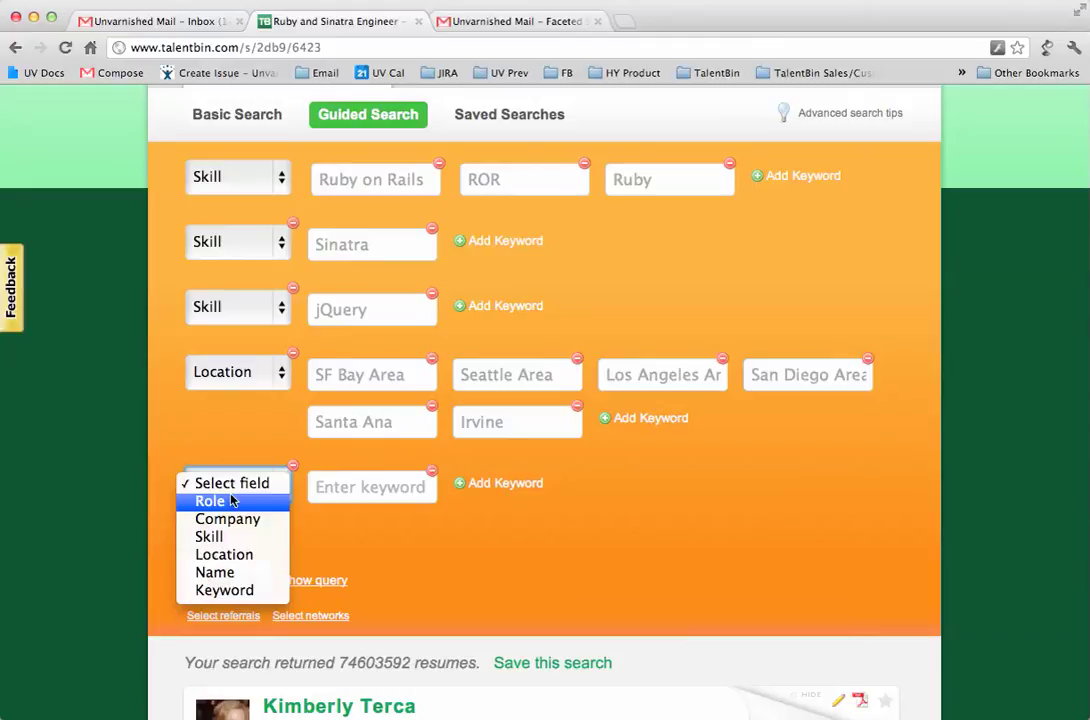
Remove the empty criterion row and run the search, returning 650 resumes
{"action": "left_click", "coordinate": [247, 405]}
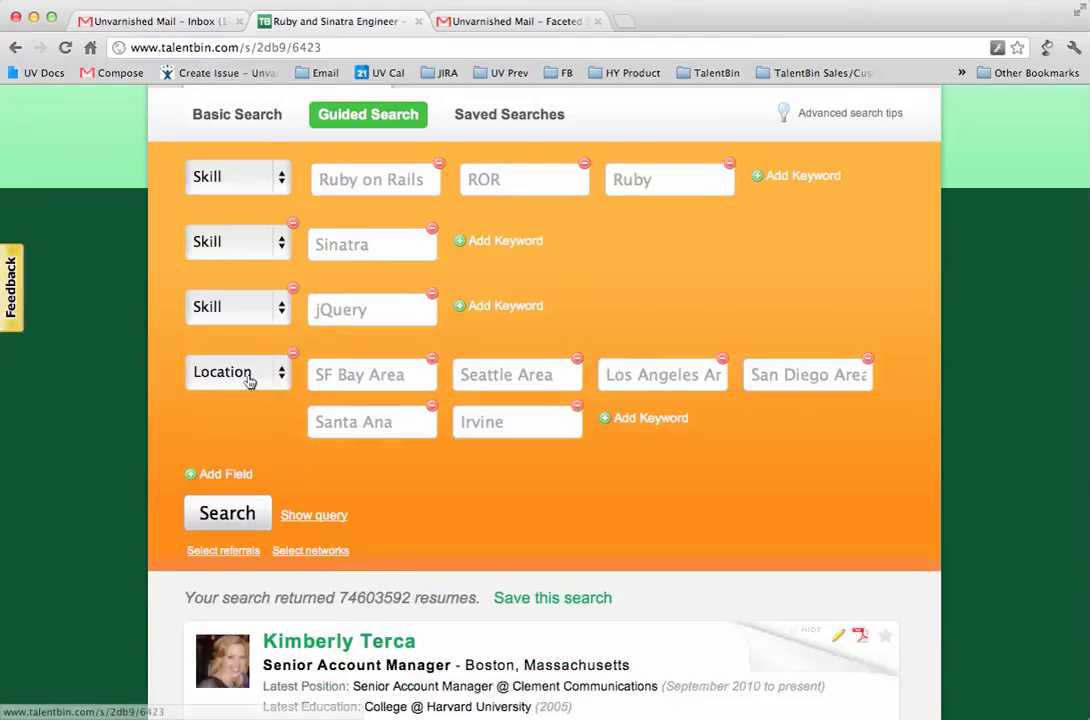
{"action": "left_click", "coordinate": [205, 522]}
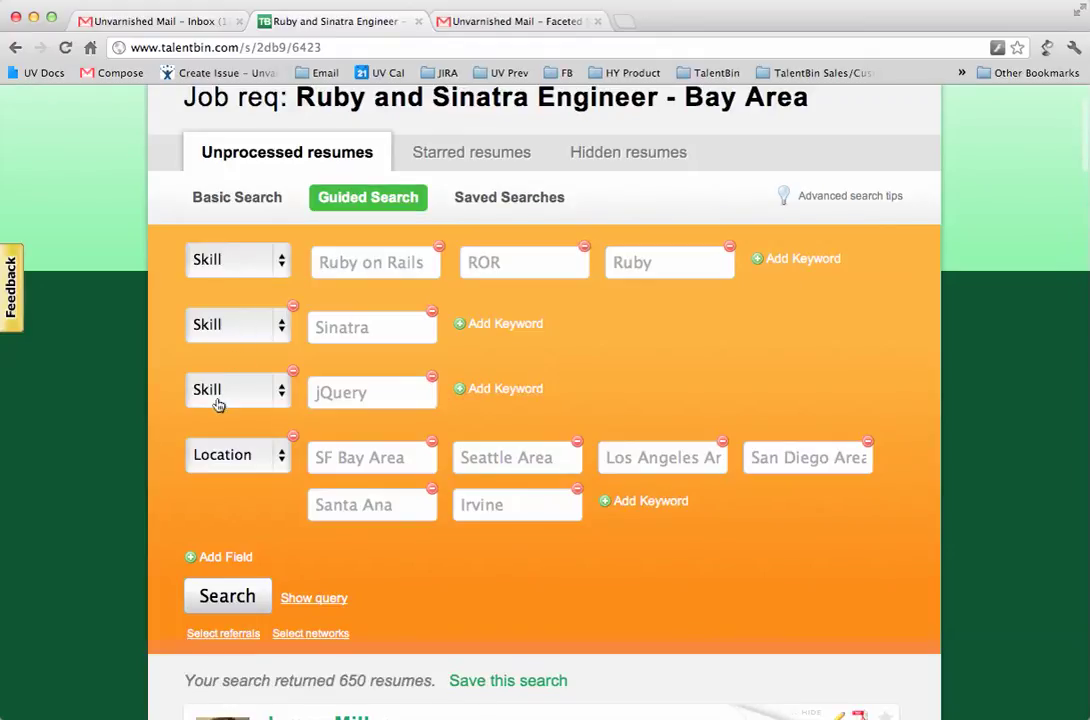
{"action": "scroll", "coordinate": [374, 399], "scroll_direction": "down", "scroll_amount": 3}
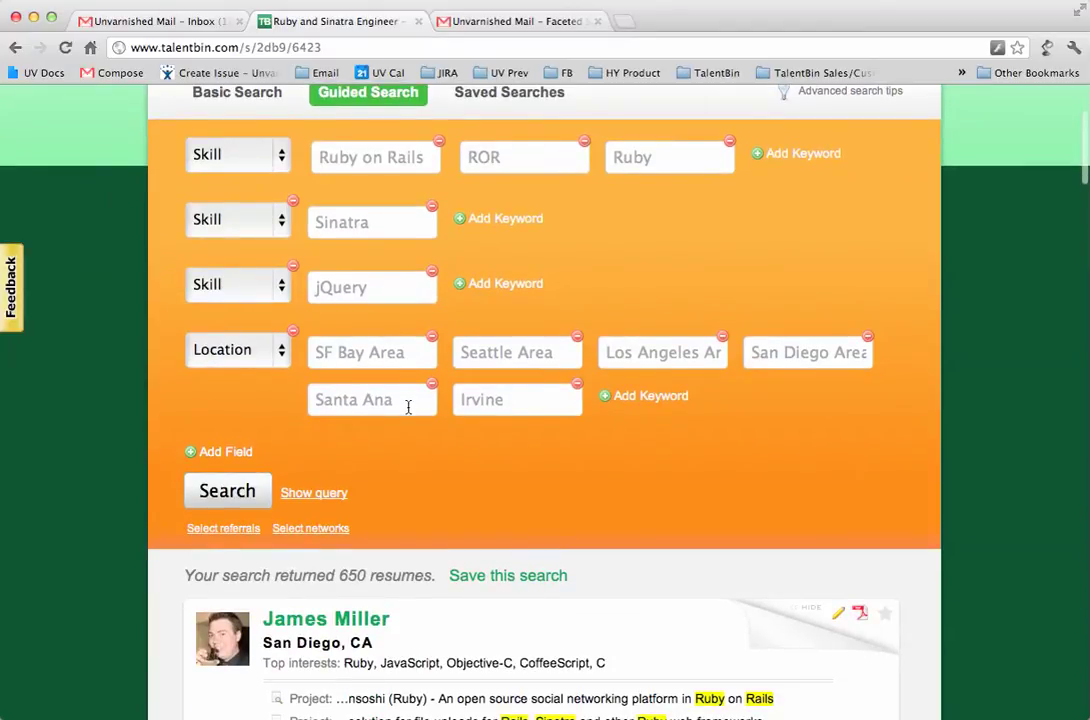
{"action": "scroll", "coordinate": [408, 406], "scroll_direction": "down", "scroll_amount": 1}
{"action": "scroll", "coordinate": [386, 312], "scroll_direction": "down", "scroll_amount": 10}
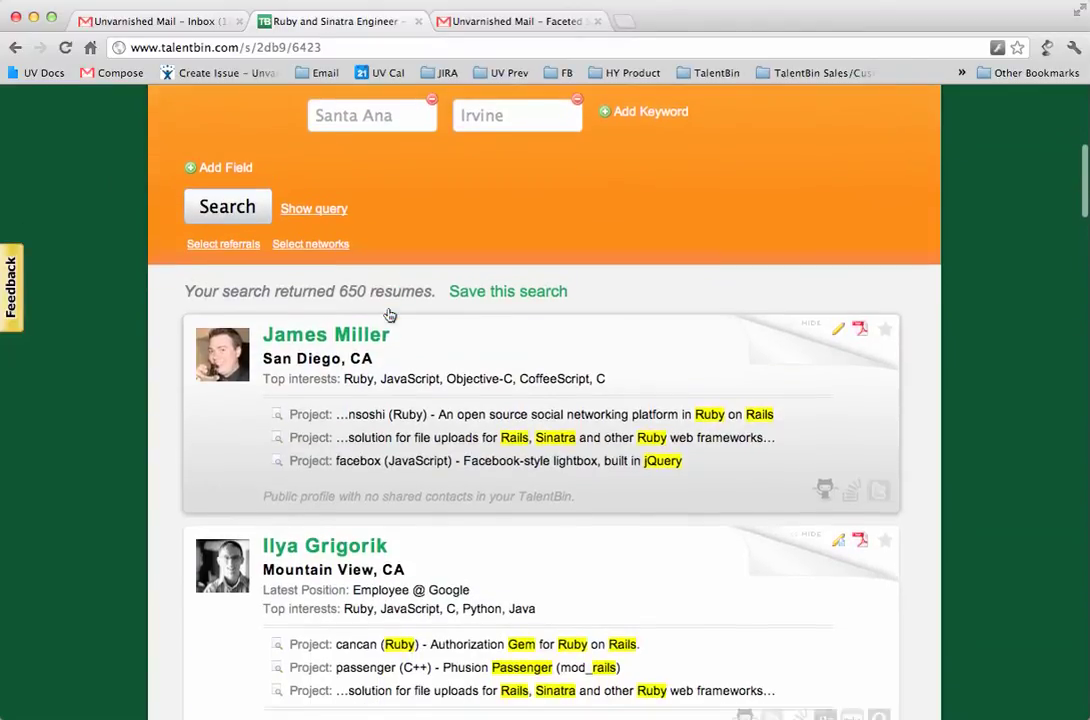
{"action": "scroll", "coordinate": [390, 315], "scroll_direction": "down", "scroll_amount": 10}
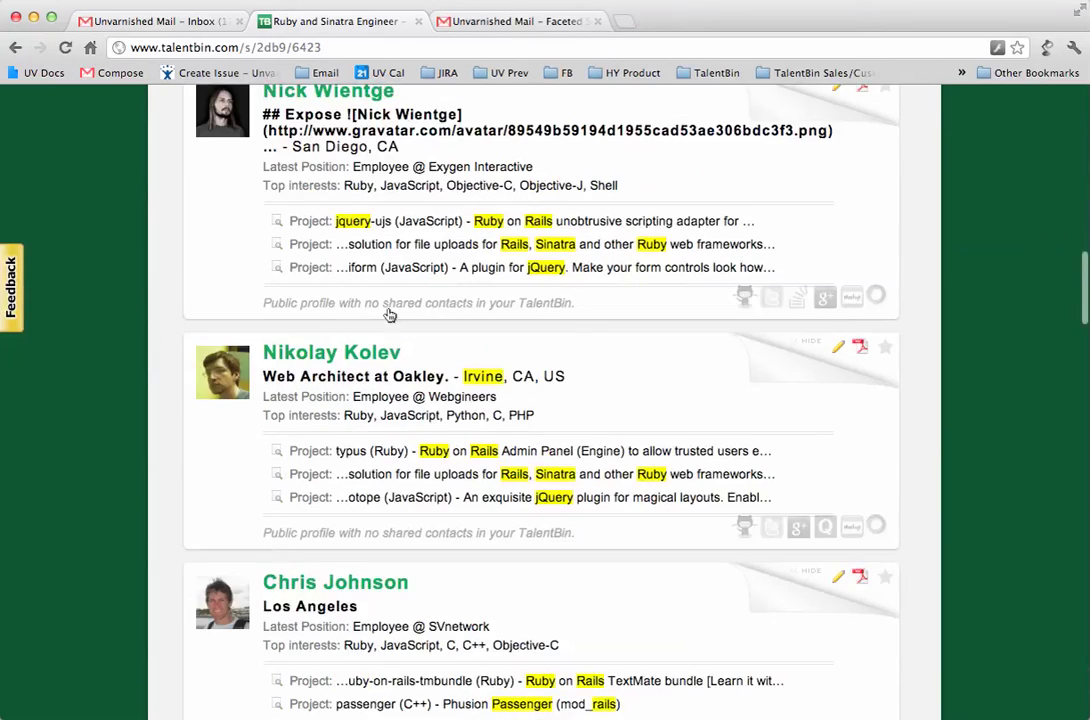
{"action": "scroll", "coordinate": [645, 374], "scroll_direction": "up", "scroll_amount": 20}
{"action": "scroll", "coordinate": [611, 382], "scroll_direction": "down", "scroll_amount": 5}
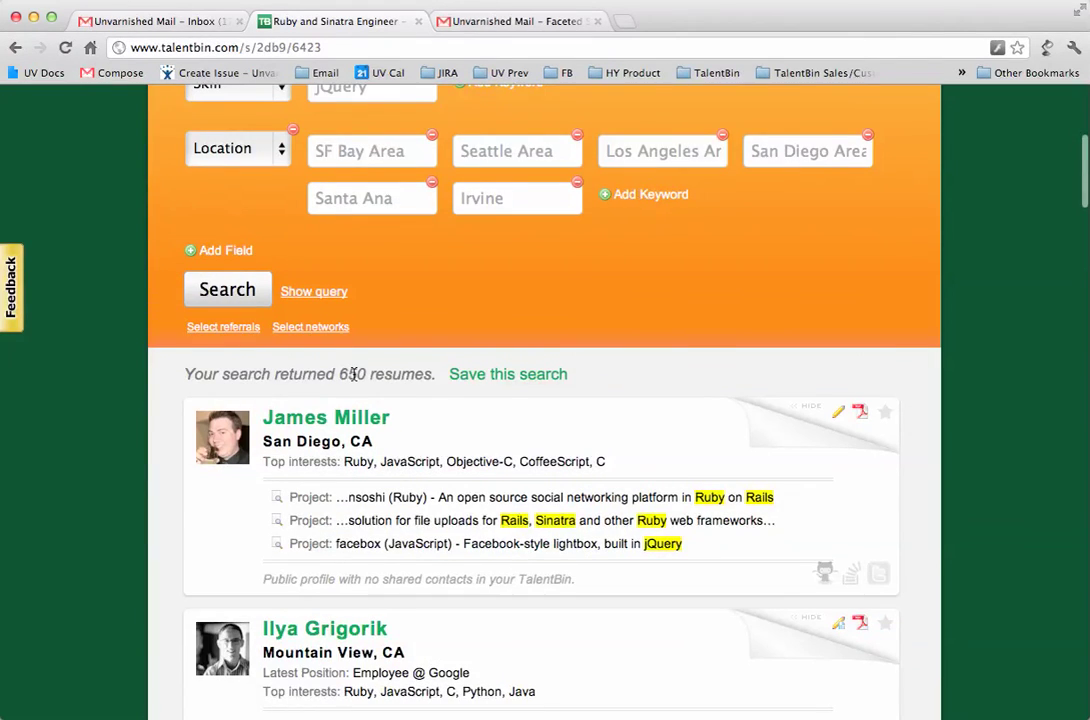
Save the current search with the name 'Ruby, Sinatra, Jquery - West Coast'
{"action": "left_click", "coordinate": [505, 374]}
{"action": "left_click", "coordinate": [274, 600]}
{"action": "type", "text": "Ruby, Sintra, Jquery - We"}
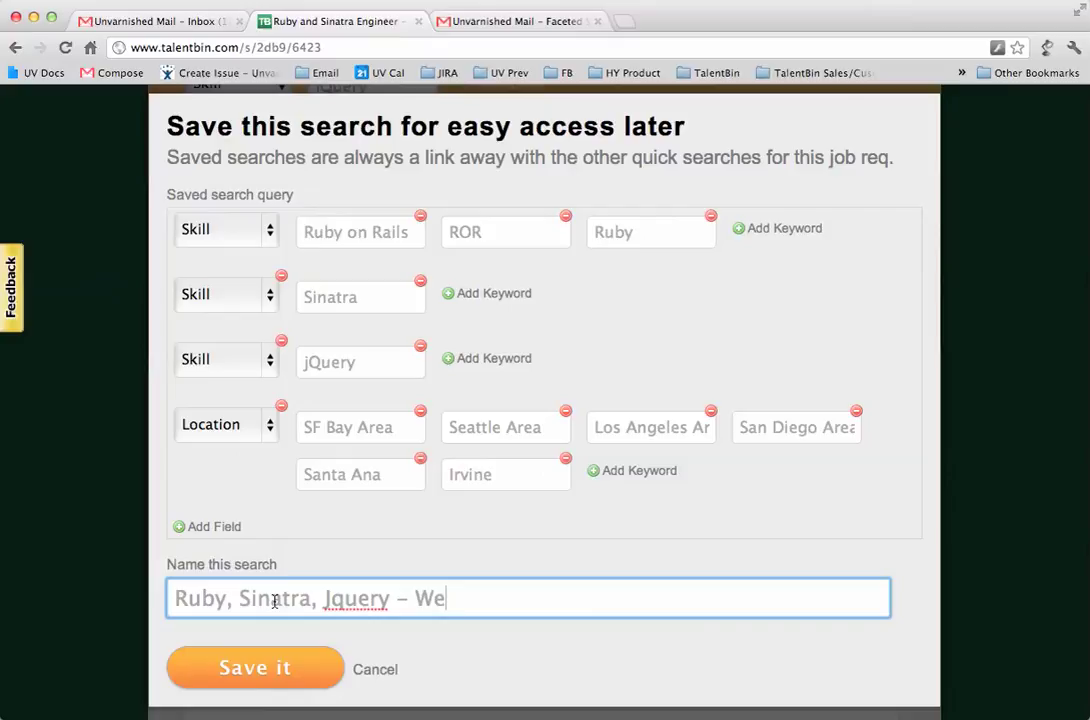
{"action": "type", "text": "st Coast"}
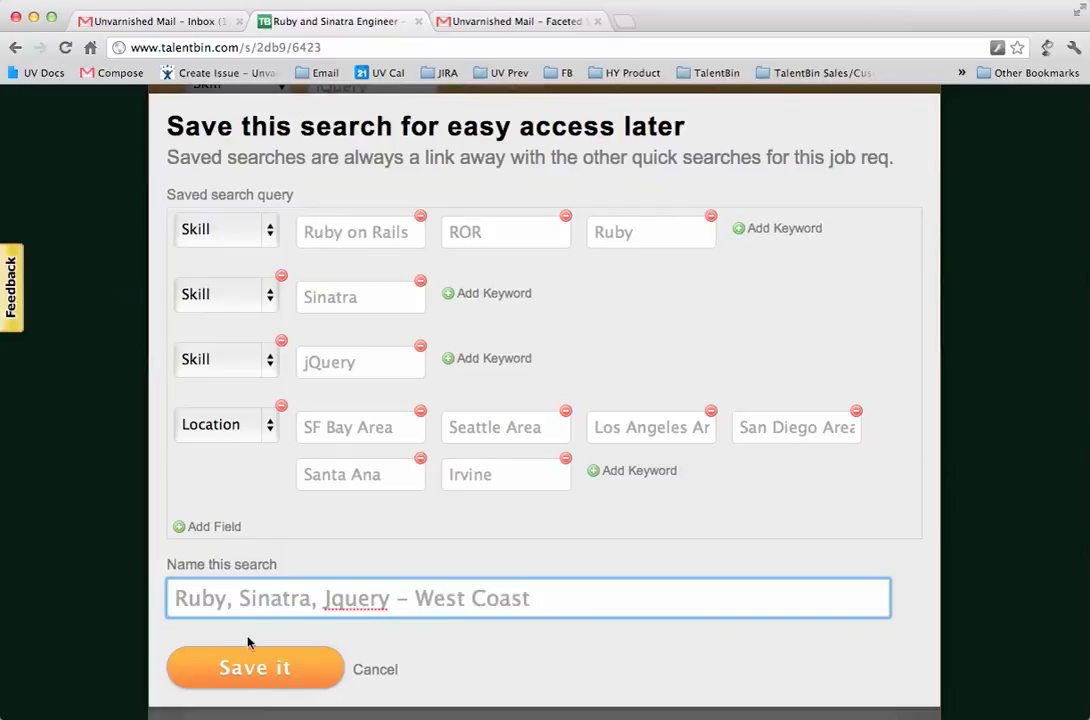
{"action": "left_click", "coordinate": [255, 667]}
{"action": "scroll", "coordinate": [153, 450], "scroll_direction": "up", "scroll_amount": 10}
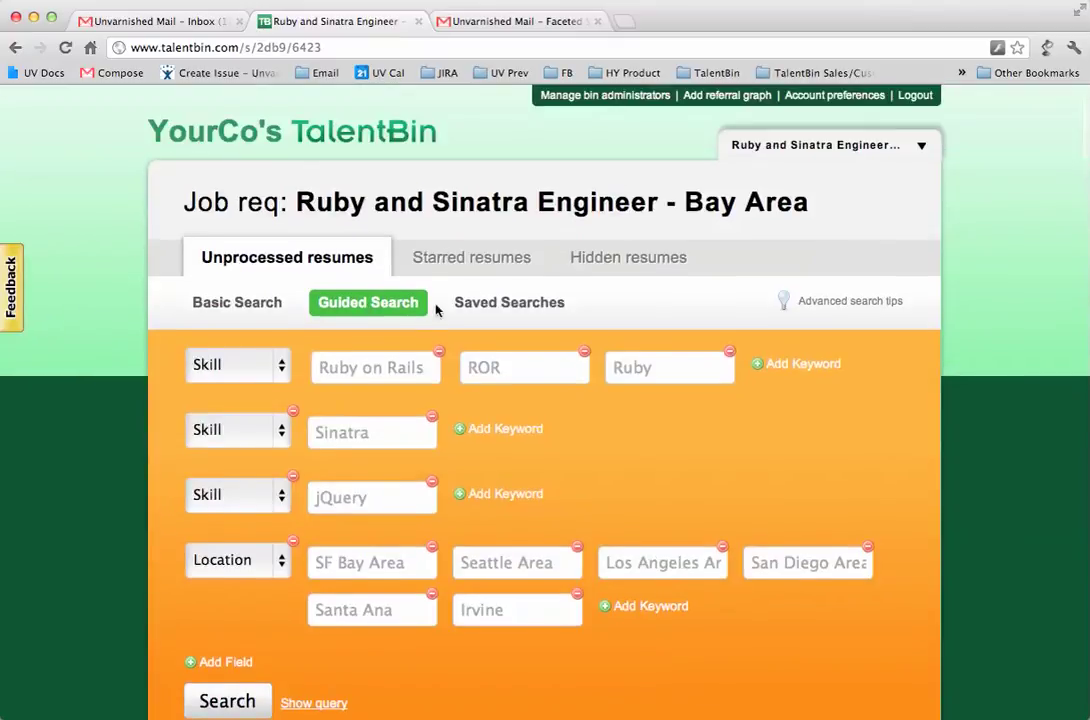
Check the Saved Searches list for 'Ruby, Sinatra, Jquery - West Coast' with 650 resumes
{"action": "left_click", "coordinate": [523, 300]}
{"action": "left_click_drag", "start_coordinate": [328, 202], "coordinate": [770, 195]}
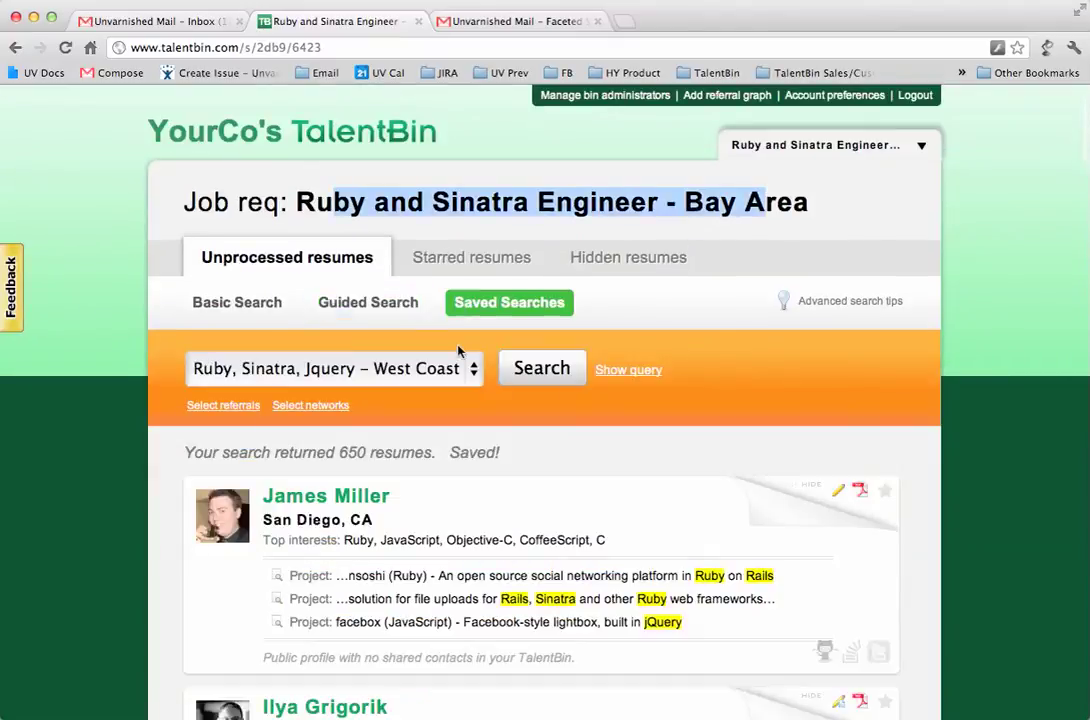
{"action": "left_click", "coordinate": [428, 370]}
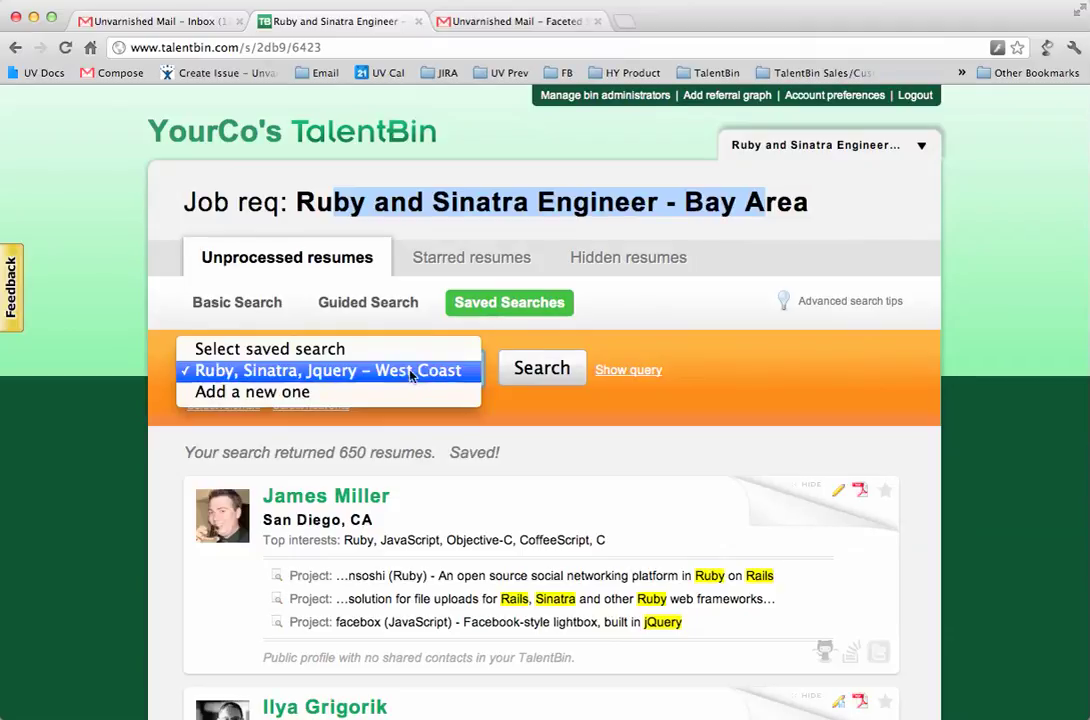
{"action": "left_click", "coordinate": [428, 370]}
{"action": "left_click", "coordinate": [112, 392]}
{"action": "scroll", "coordinate": [112, 392], "scroll_direction": "down", "scroll_amount": 1}
{"action": "scroll", "coordinate": [112, 392], "scroll_direction": "down", "scroll_amount": 6}
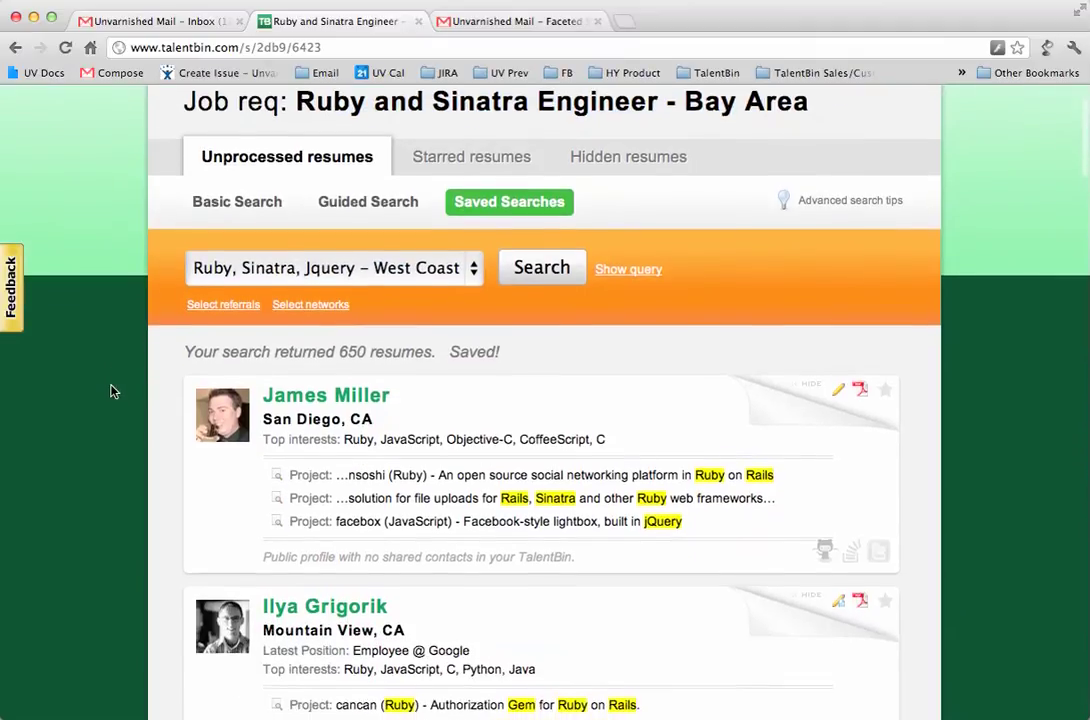
{"action": "scroll", "coordinate": [112, 390], "scroll_direction": "up", "scroll_amount": 6}
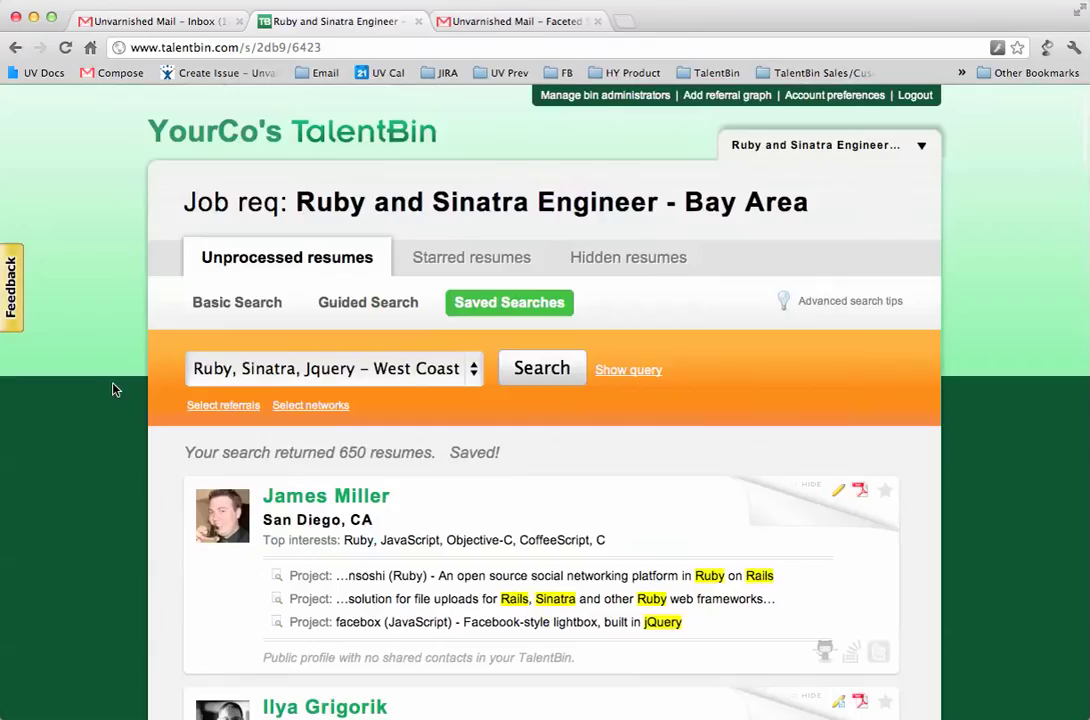
Open the saved search's query in Basic Search and select its text (3642 resumes)
{"action": "left_click", "coordinate": [628, 374]}
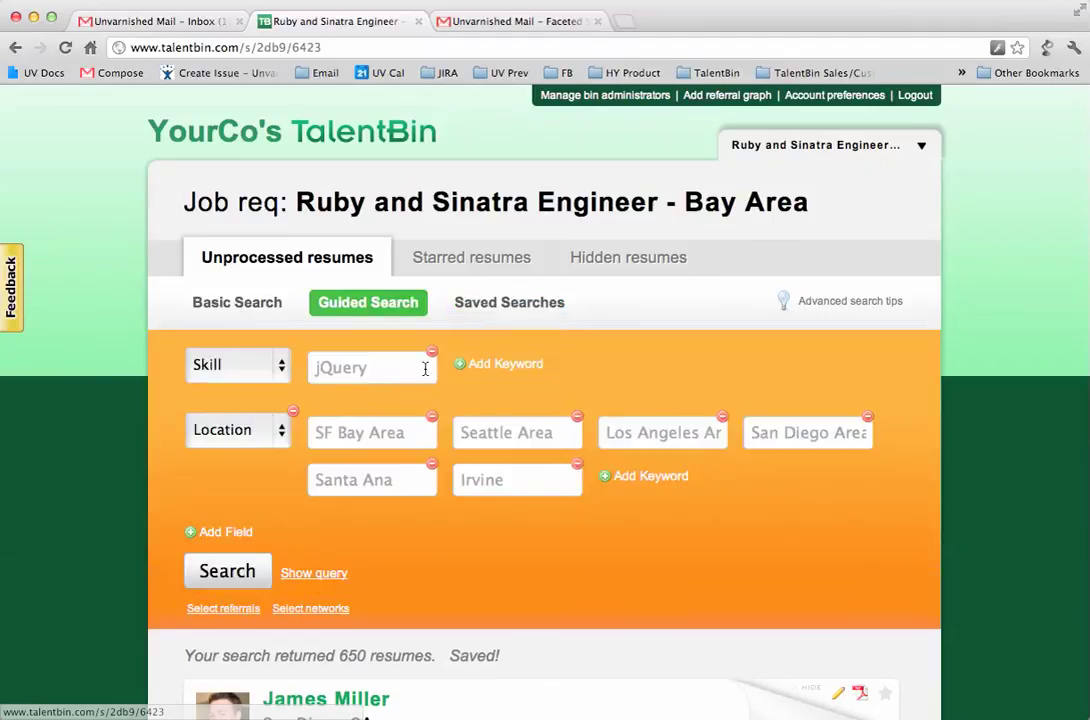
{"action": "left_click", "coordinate": [328, 570]}
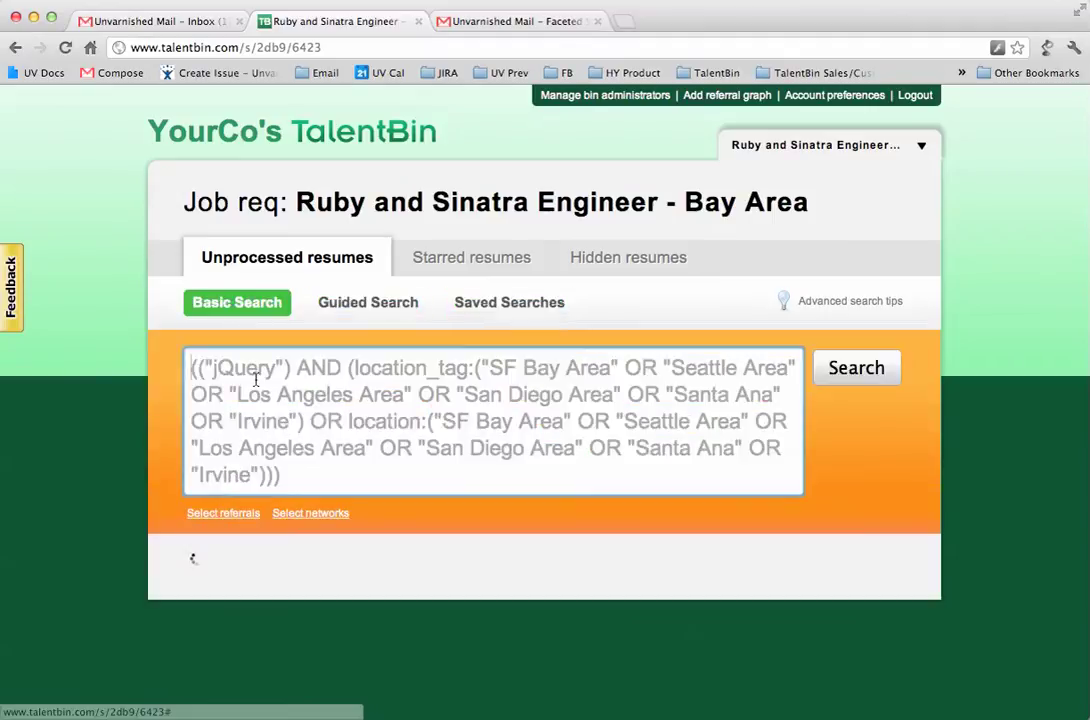
{"action": "left_click_drag", "start_coordinate": [194, 368], "coordinate": [346, 490]}
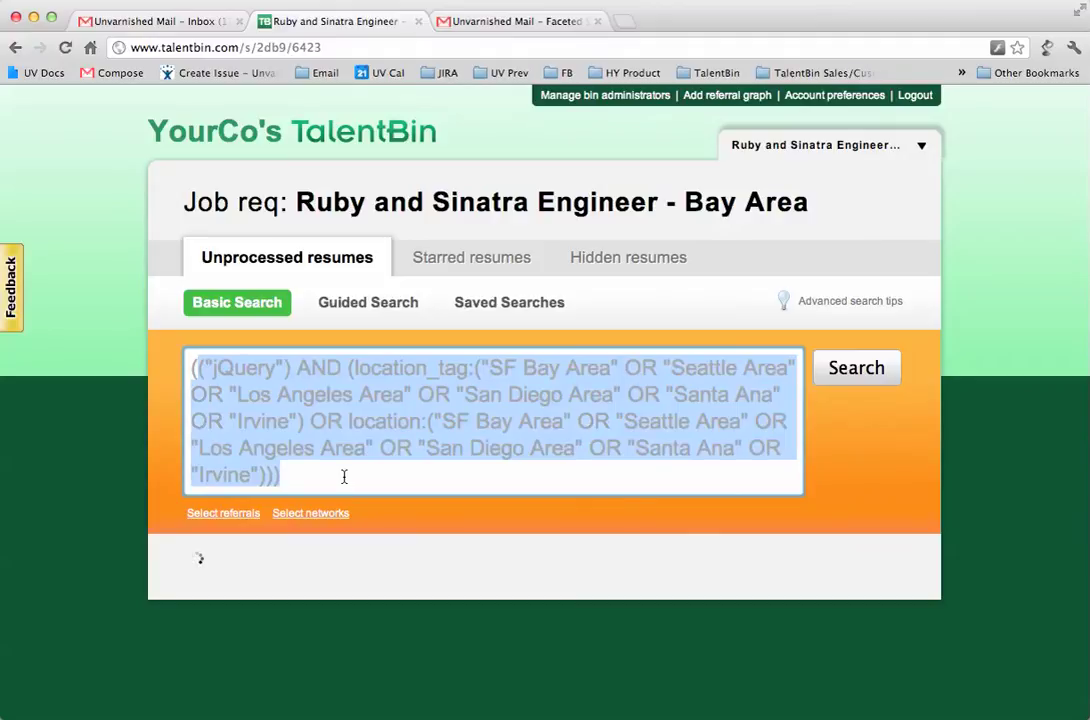
{"action": "left_click", "coordinate": [343, 474]}
{"action": "left_click_drag", "start_coordinate": [314, 477], "coordinate": [201, 342]}
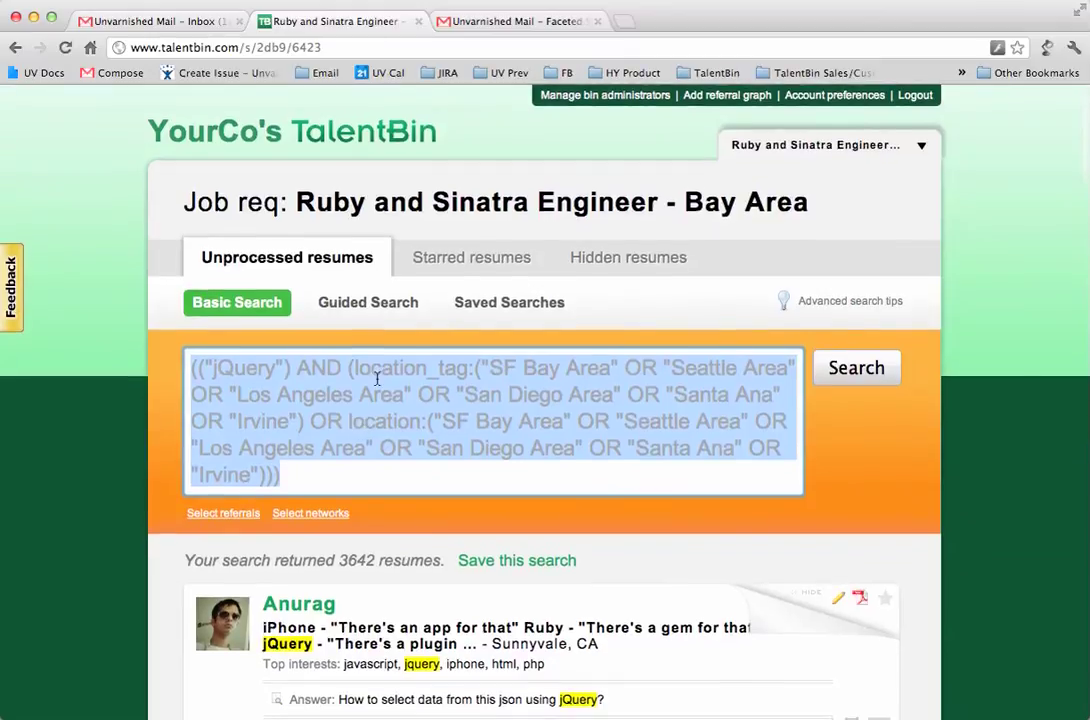
Rerun the Ruby, Sinatra, Jquery – West Coast guided search and return to Saved Searches showing 3642 resumes
{"action": "left_click", "coordinate": [495, 312]}
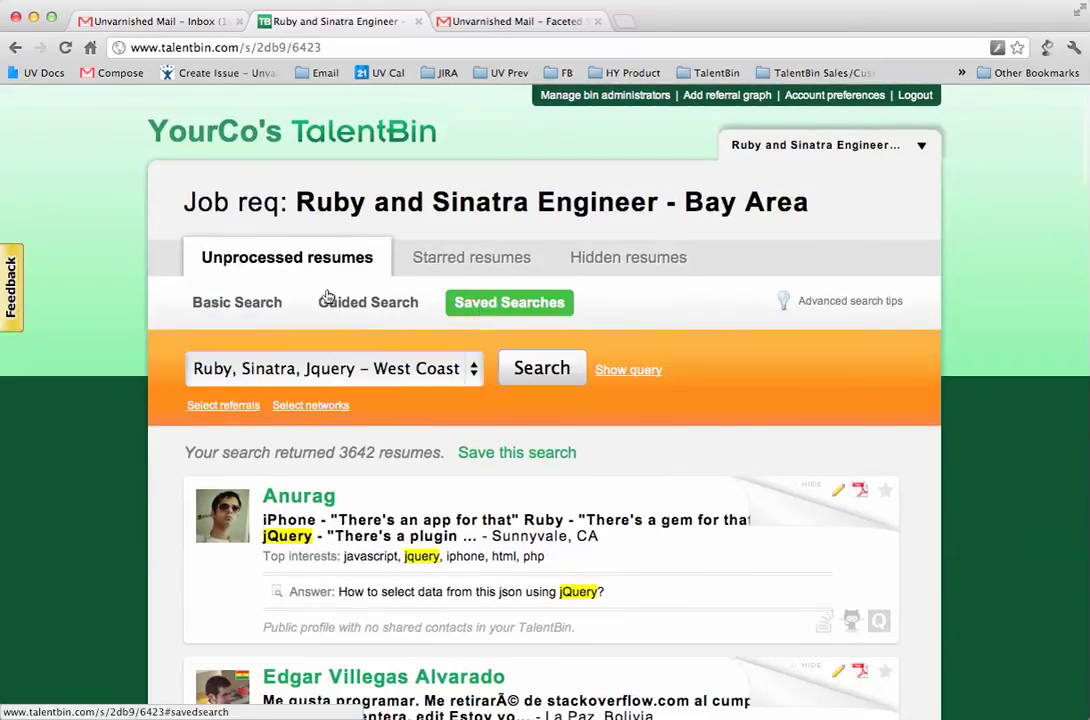
{"action": "left_click", "coordinate": [352, 308]}
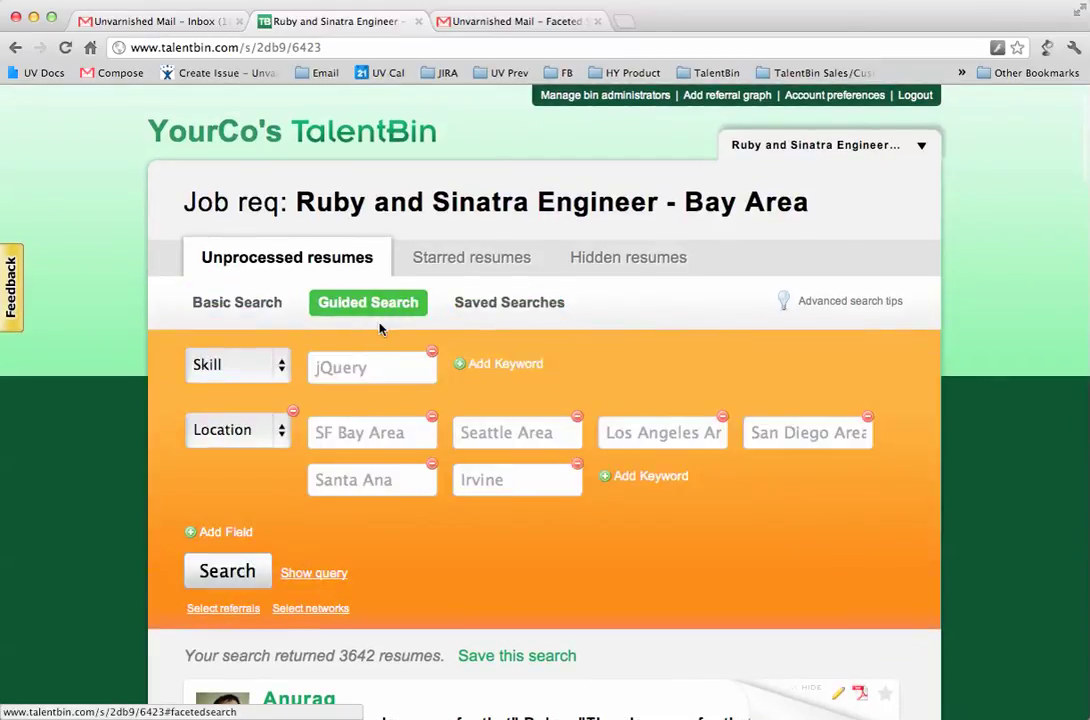
{"action": "left_click", "coordinate": [263, 571]}
{"action": "left_click", "coordinate": [494, 302]}
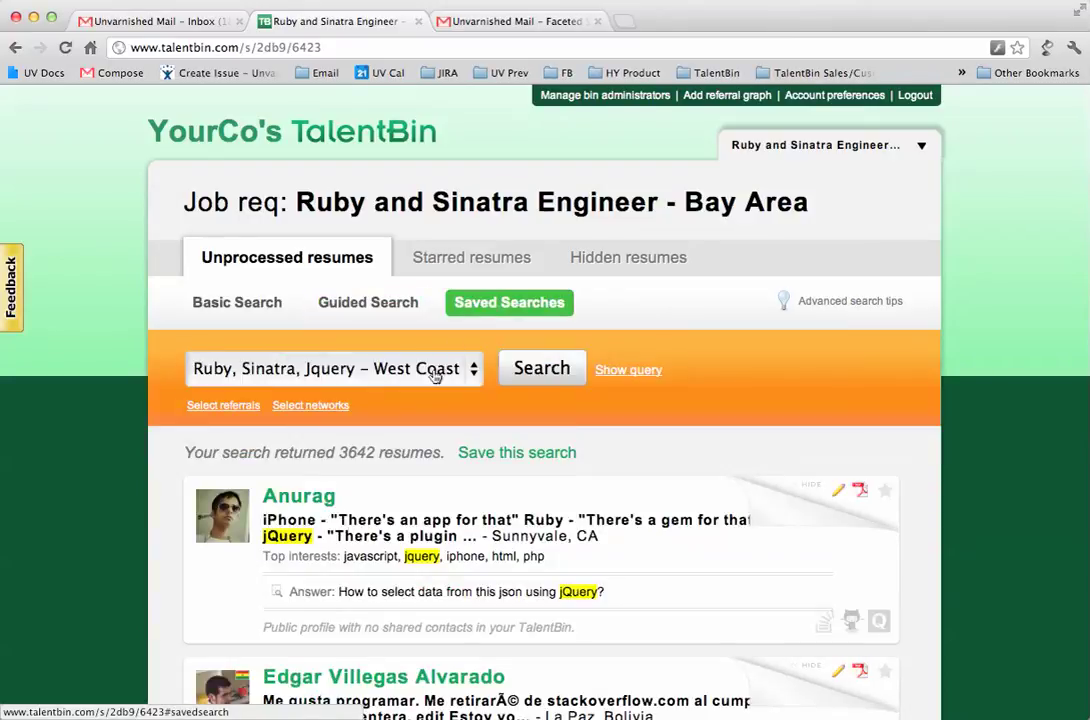